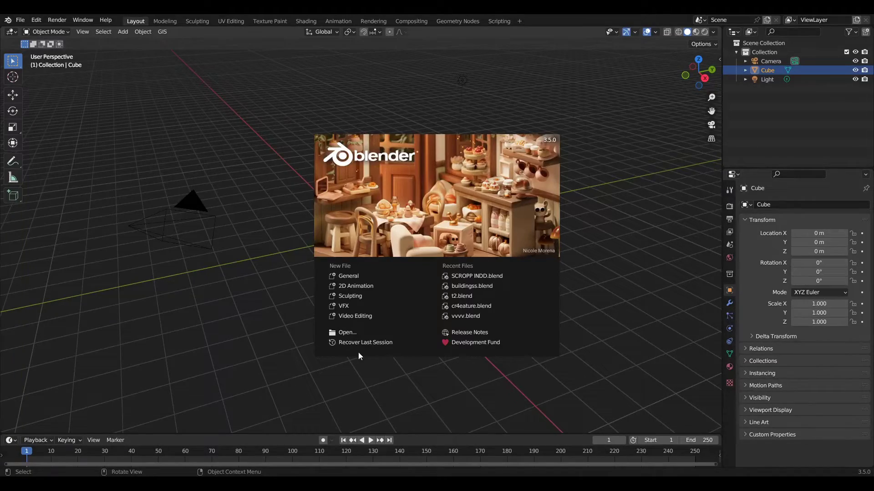
# - Create a new VFX file and set the render colour management view transform to Standard
pyautogui.click(350, 308)
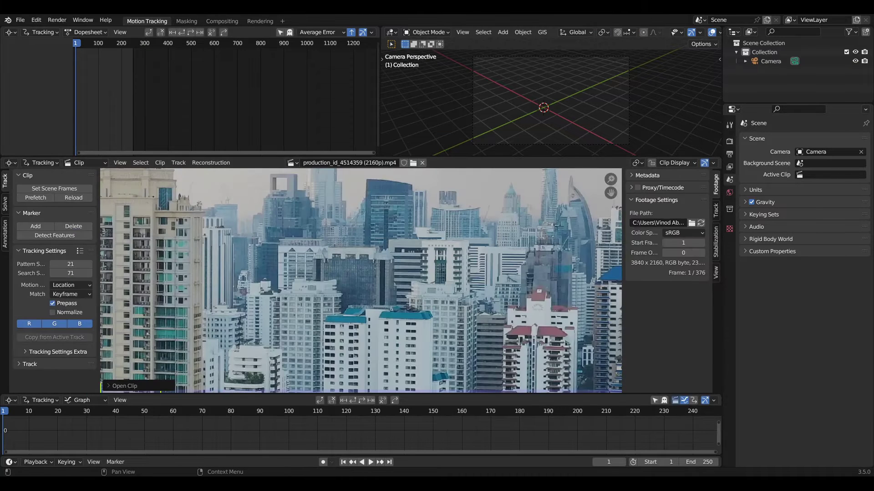
pyautogui.click(729, 141)
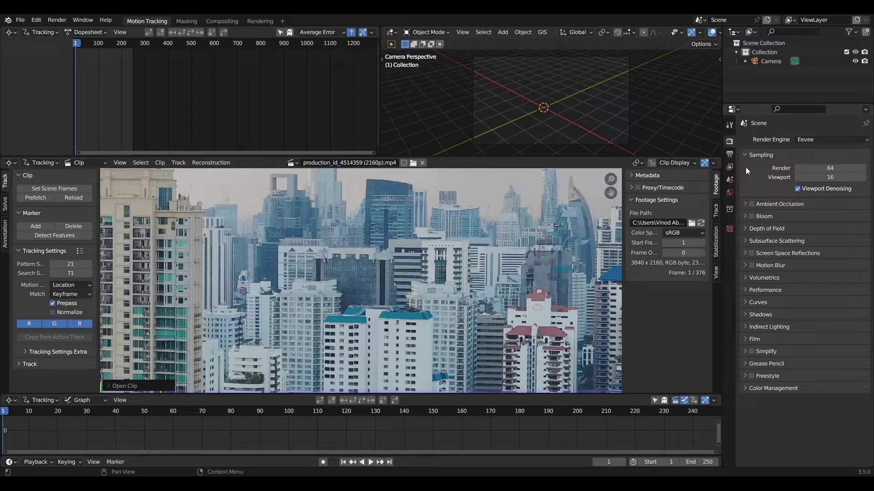
pyautogui.click(748, 389)
pyautogui.scroll(-1, 774, 396)
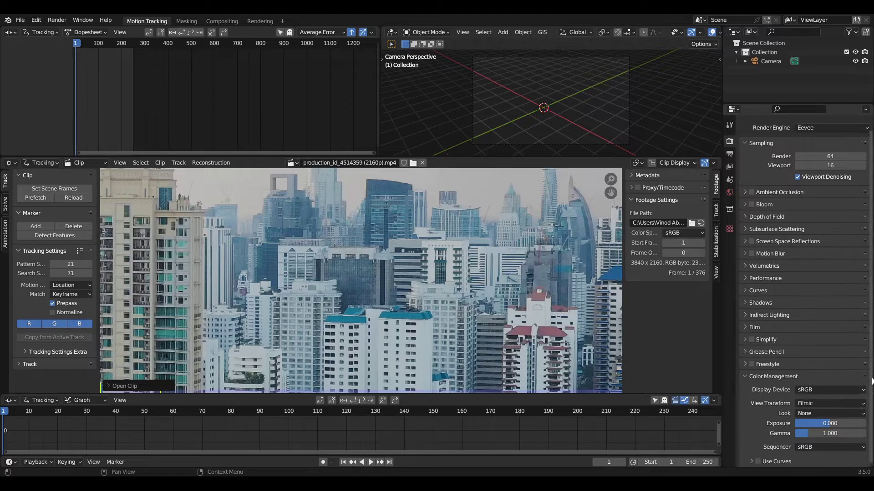
pyautogui.click(823, 406)
pyautogui.click(819, 414)
# - Set the scene's end frame to 350 in the output frame range
pyautogui.scroll(-2, 629, 437)
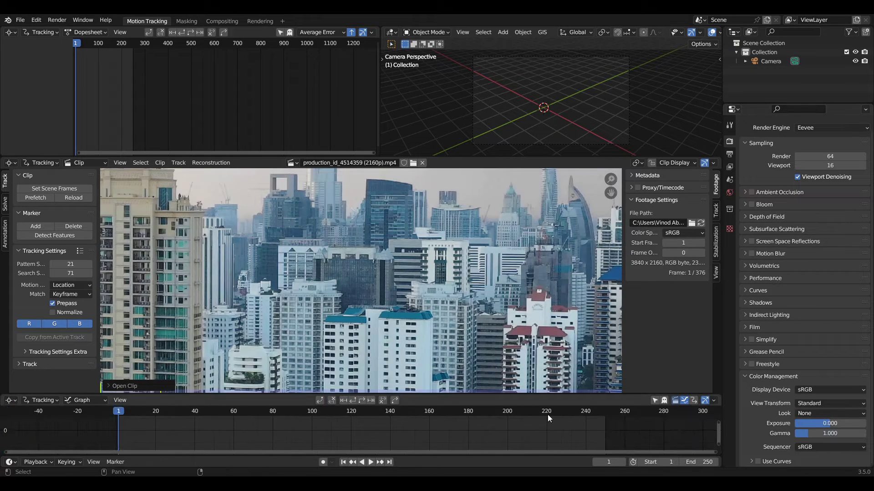
pyautogui.click(730, 155)
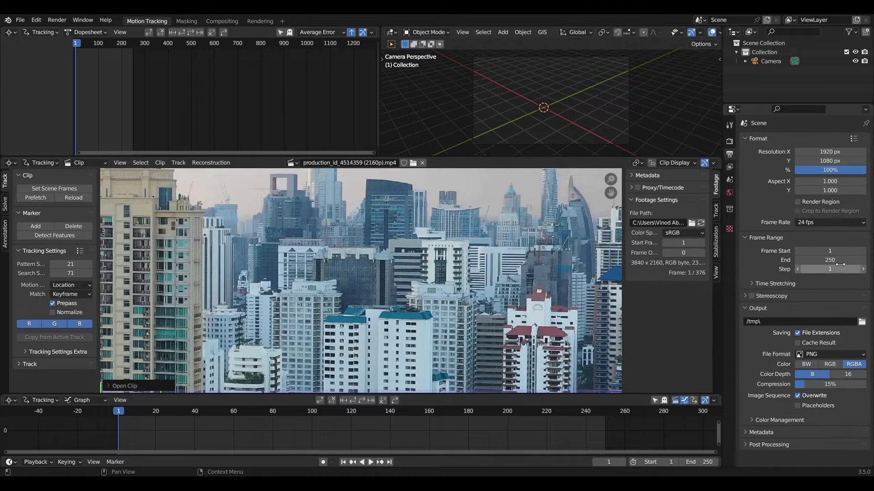
pyautogui.click(839, 260)
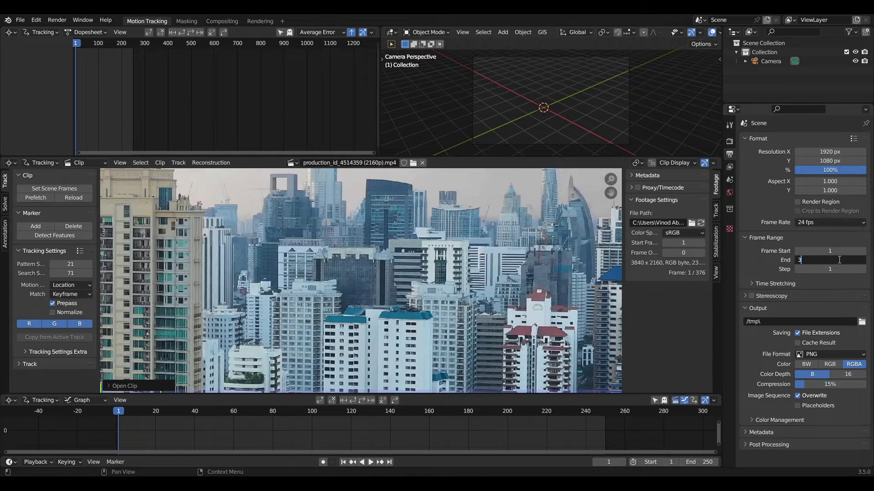
pyautogui.press('Return')
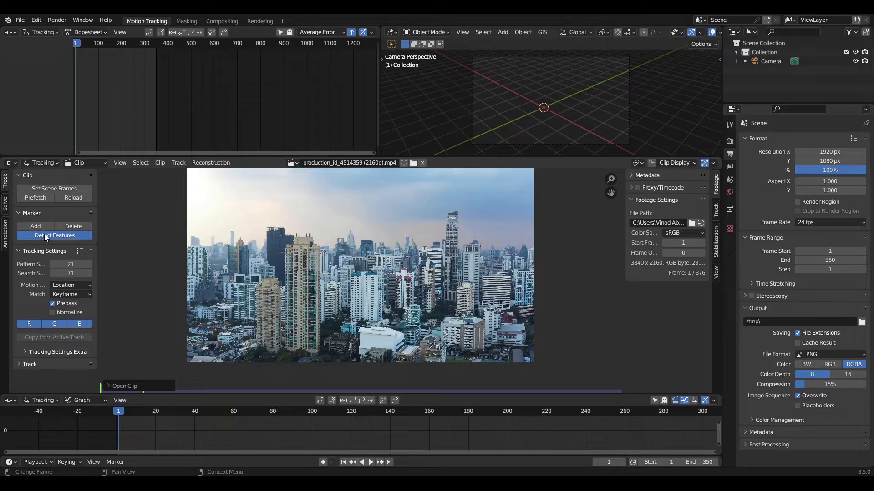
# - Detect trackable features in the city clip across the whole frame with a threshold of 0.1
pyautogui.click(46, 237)
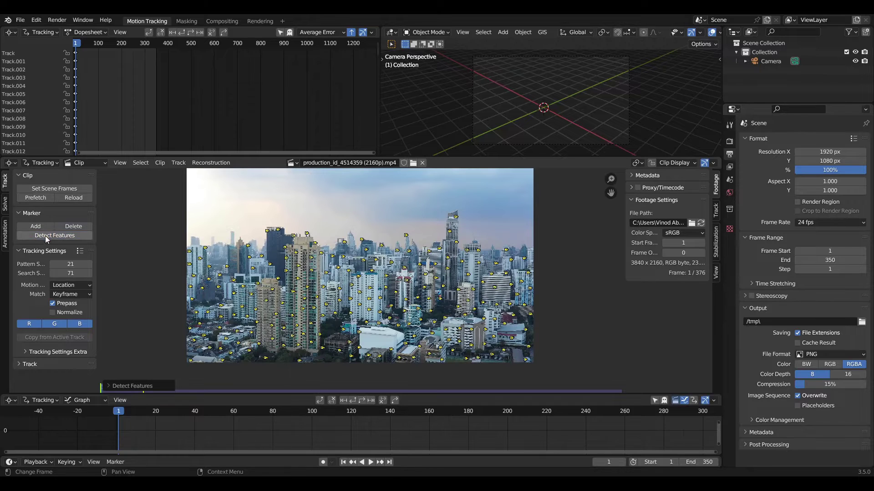
pyautogui.click(124, 389)
pyautogui.click(216, 374)
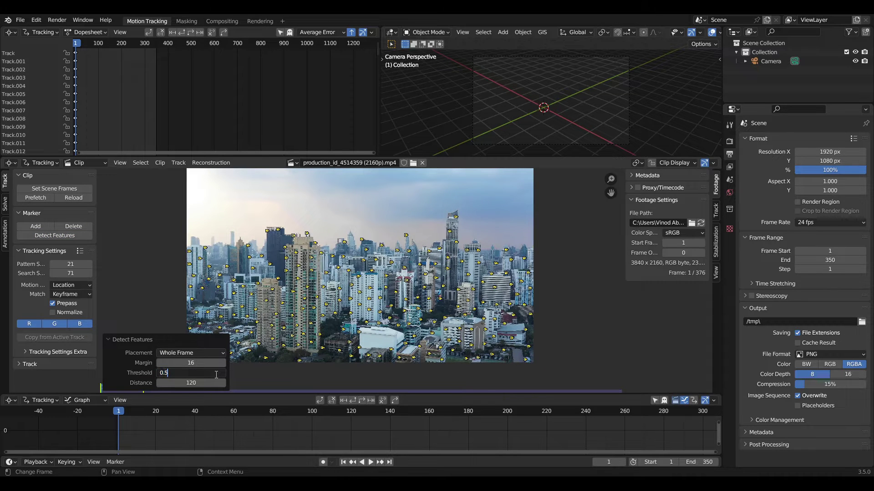
pyautogui.write('0.1')
pyautogui.press('Return')
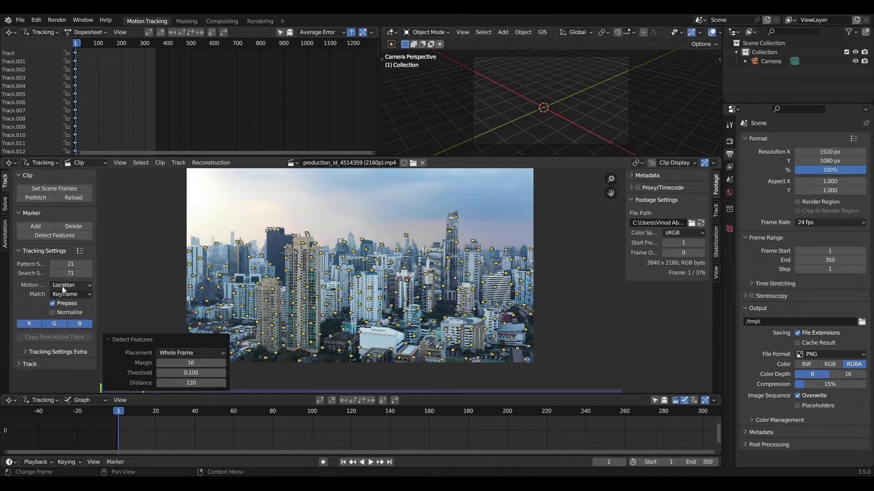
# - Set the tracking motion model to Perspective and track the detected markers forward through frame 350
pyautogui.click(62, 286)
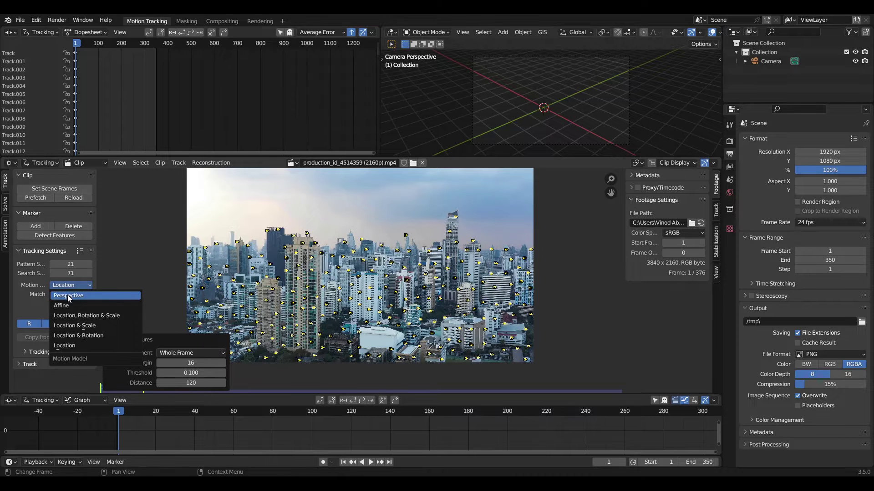
pyautogui.click(67, 295)
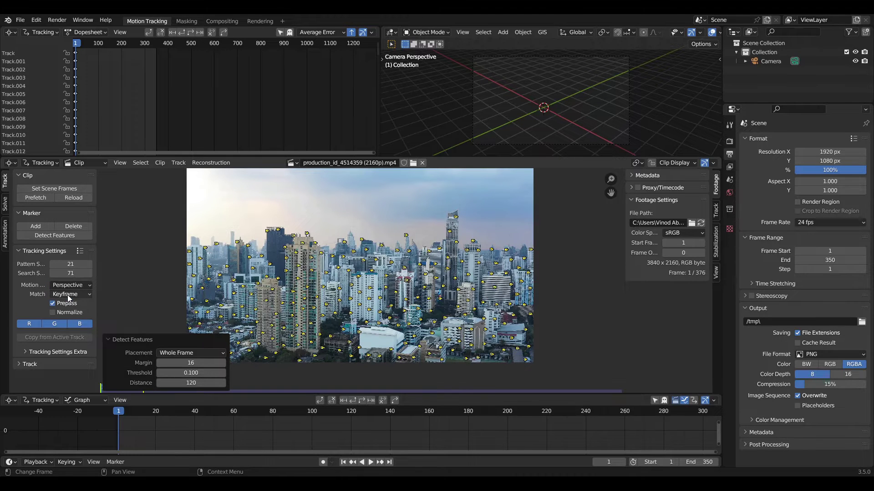
pyautogui.click(360, 400)
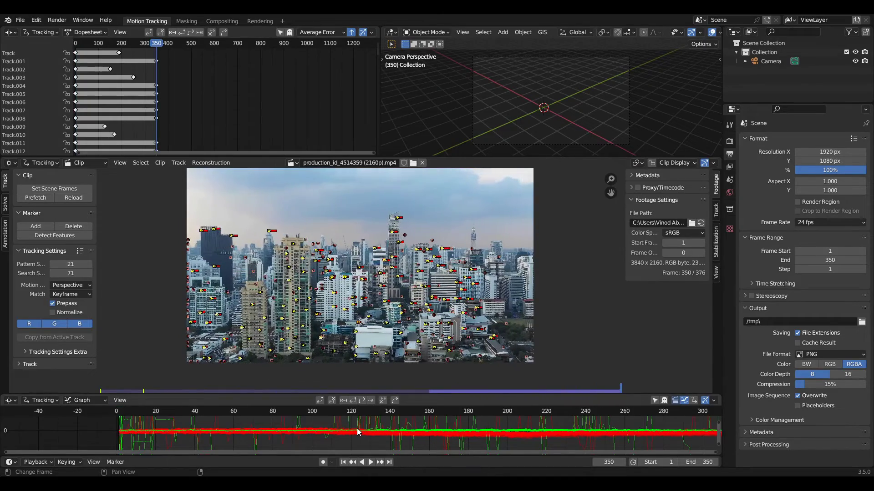
# - Enlarge the tracking graph and delete the outlier track curves that dip below the main band
pyautogui.scroll(-4, 367, 432)
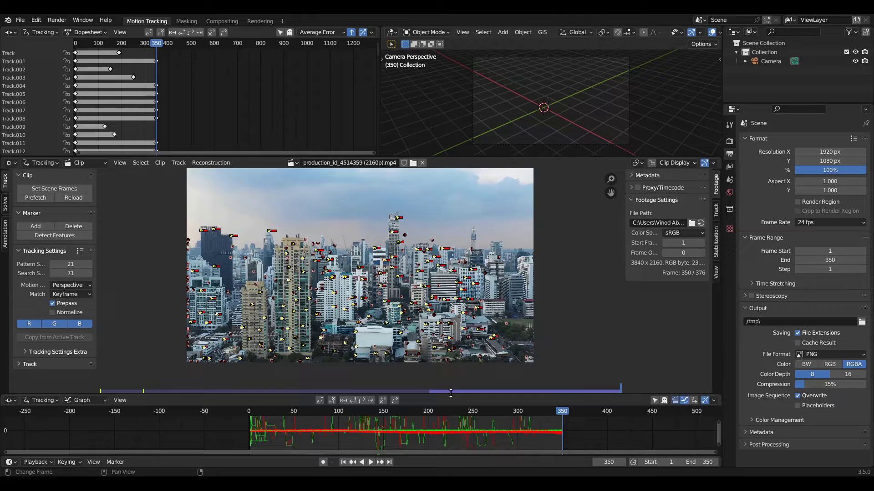
pyautogui.moveTo(452, 394); pyautogui.dragTo(451, 358)
pyautogui.scroll(4, 430, 416)
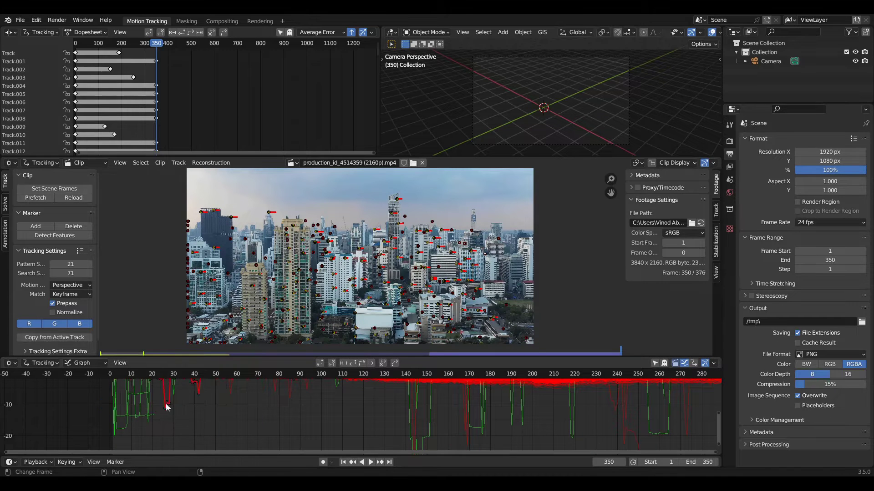
pyautogui.click(129, 409)
pyautogui.press('Delete')
pyautogui.click(416, 406)
pyautogui.press('Delete')
pyautogui.click(522, 401)
pyautogui.moveTo(521, 400); pyautogui.dragTo(493, 441, button='middle')
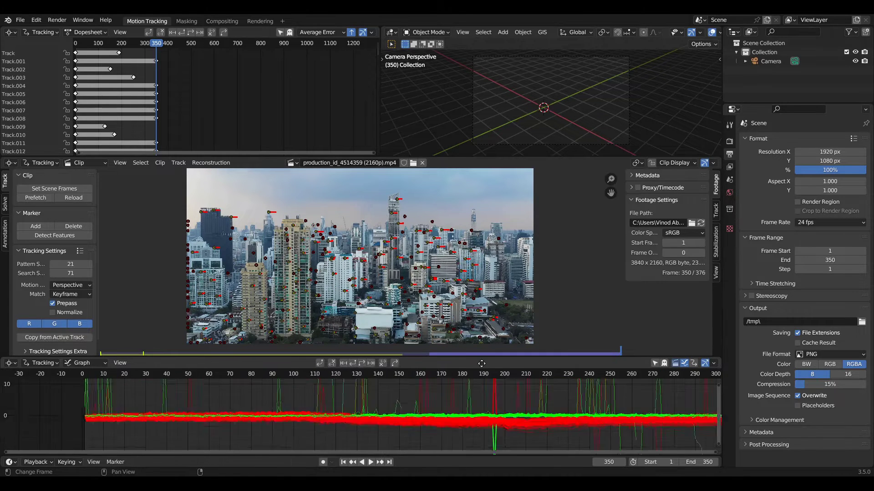
pyautogui.scroll(-6, 473, 410)
pyautogui.press('Delete')
# - Delete the track curves that spike away from the main band after about frame 140
pyautogui.click(497, 405)
pyautogui.press('x')
pyautogui.click(500, 402)
pyautogui.moveTo(571, 417); pyautogui.dragTo(562, 469, button='middle')
pyautogui.press('x')
pyautogui.click(465, 405)
pyautogui.press('x')
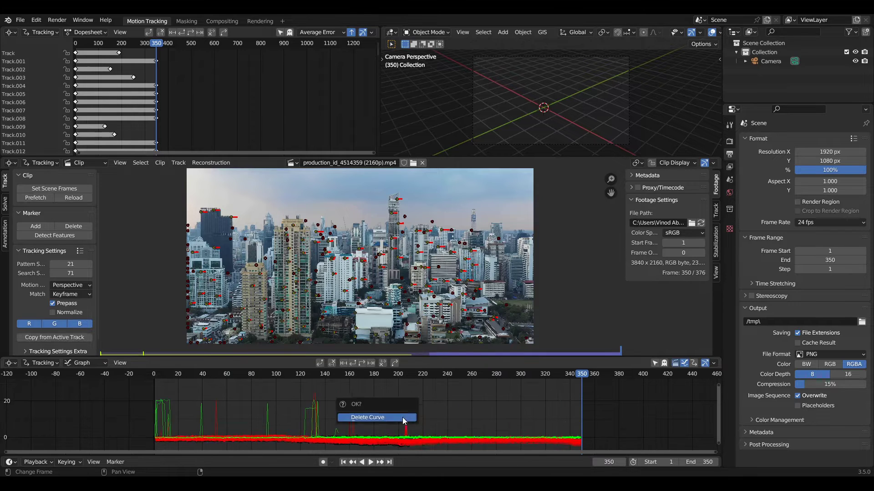
pyautogui.click(403, 419)
# - Delete the remaining spiking track curves in roughly the first 140 frames and check the cleaned graph
pyautogui.click(315, 407)
pyautogui.press('x')
pyautogui.click(315, 405)
pyautogui.moveTo(248, 423); pyautogui.dragTo(368, 397, button='middle')
pyautogui.click(299, 414)
pyautogui.press('x')
pyautogui.click(300, 414)
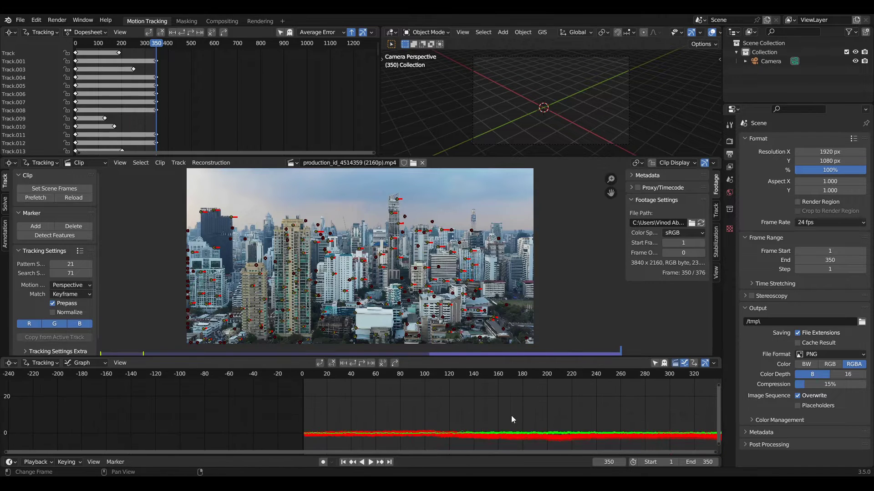
pyautogui.moveTo(511, 417)
pyautogui.mouseDown(button='middle')
pyautogui.moveTo(301, 422)
pyautogui.moveTo(373, 424)
pyautogui.mouseUp(button='middle')
pyautogui.scroll(-6, 320, 422)
pyautogui.scroll(3, 370, 423)
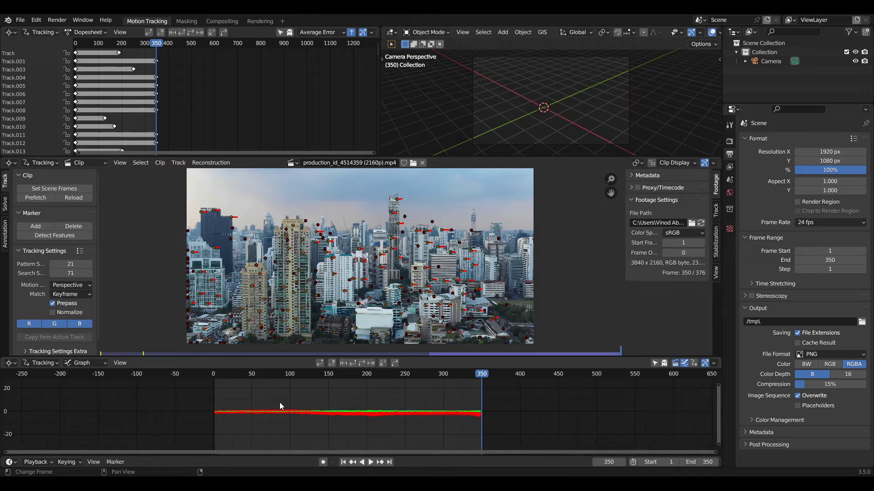
# - Enable refinement of focal length, optical center and radial distortion, and solve the camera motion
pyautogui.click(5, 206)
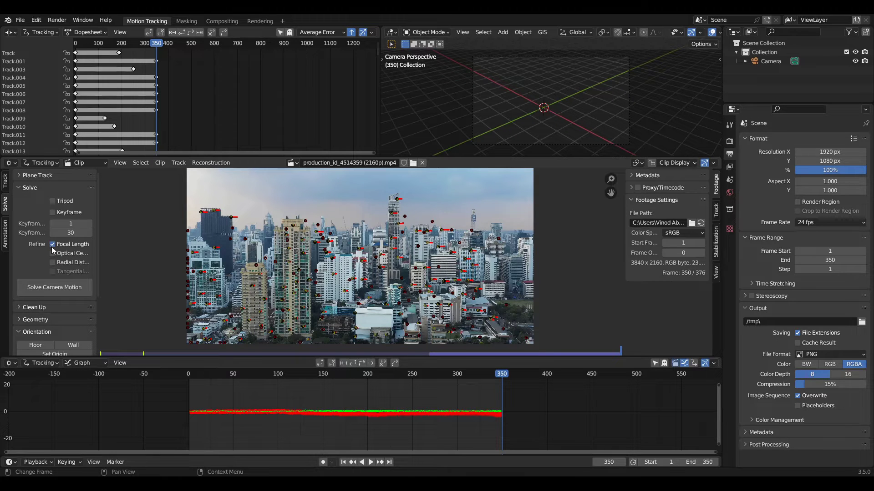
pyautogui.click(53, 263)
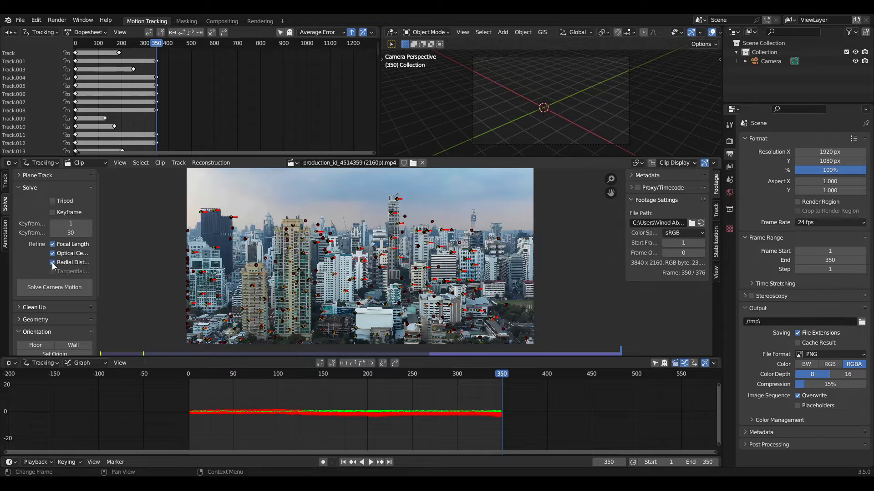
pyautogui.click(57, 290)
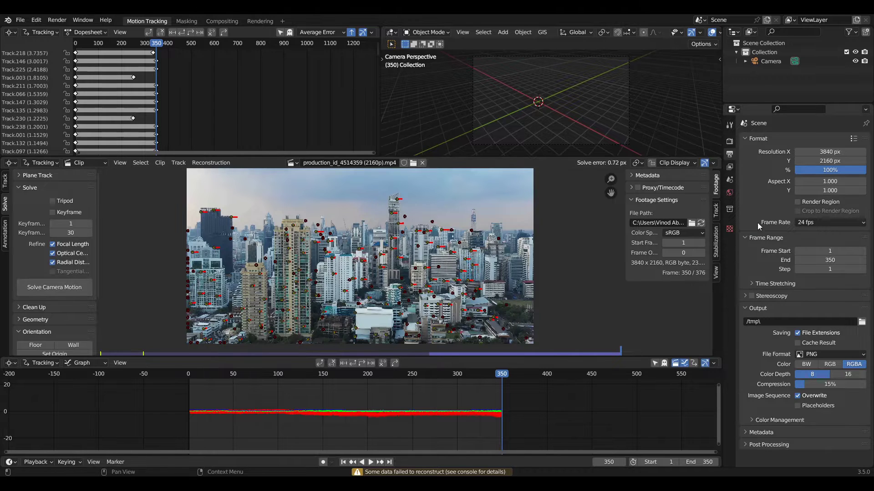
# - Select the camera, set the clip as its background and set up the tracking scene
pyautogui.click(771, 61)
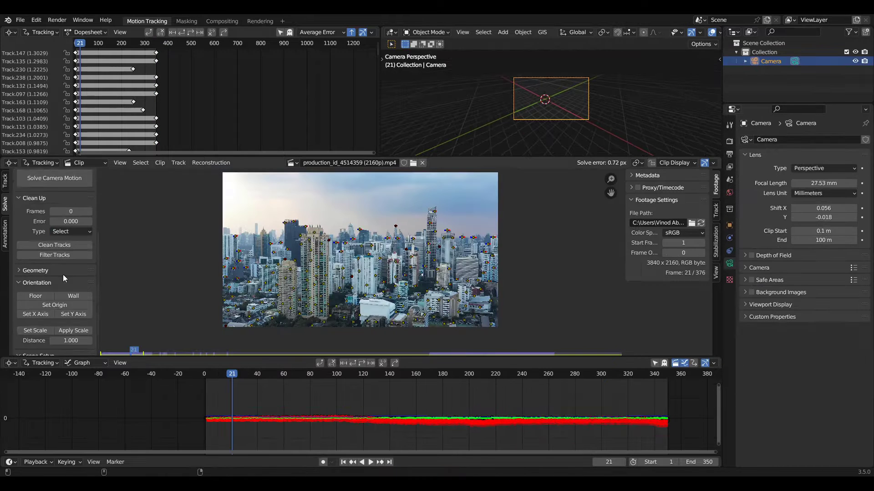
pyautogui.click(58, 346)
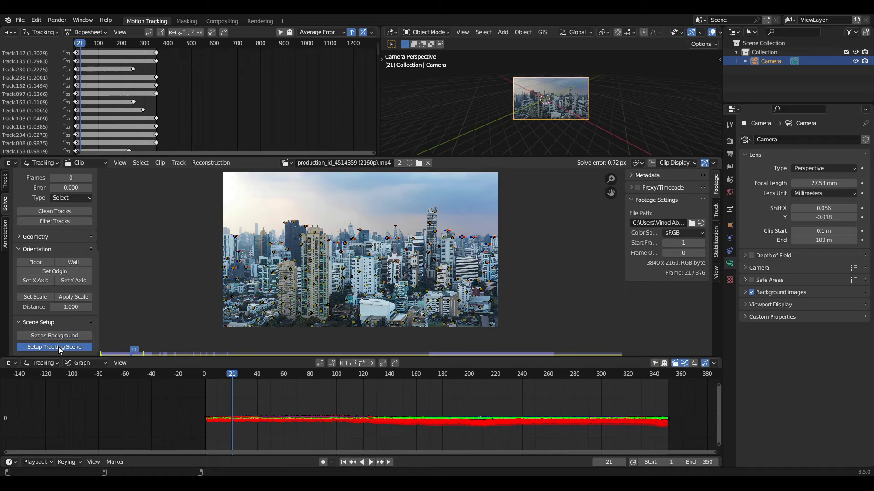
pyautogui.scroll(3, 542, 114)
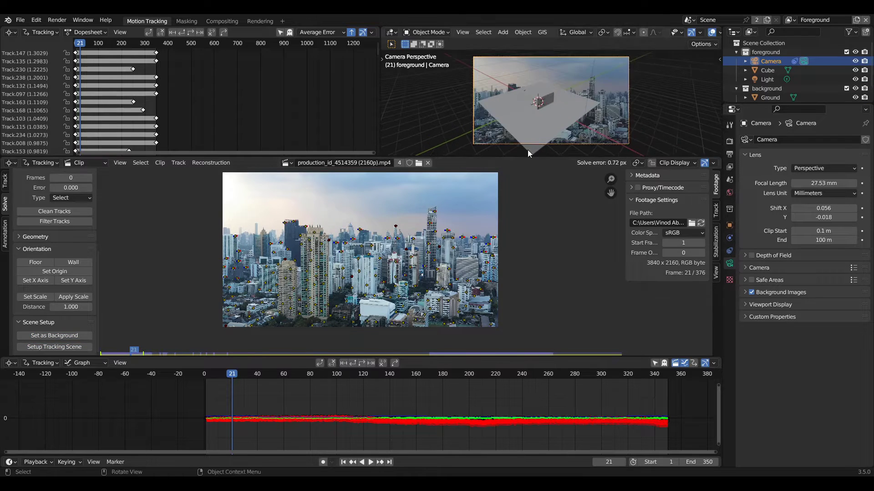
# - Enlarge the 3D viewport over the neighbouring editors and delete the default cube, light and ground objects
pyautogui.scroll(-1, 528, 148)
pyautogui.moveTo(529, 156); pyautogui.dragTo(505, 348)
pyautogui.moveTo(380, 291); pyautogui.dragTo(12, 284)
pyautogui.moveTo(581, 190); pyautogui.dragTo(412, 232, button='middle')
pyautogui.click(367, 208)
pyautogui.press('Delete')
pyautogui.click(346, 211)
pyautogui.press('Delete')
pyautogui.click(422, 237)
pyautogui.press('Delete')
pyautogui.scroll(-3, 596, 136)
# - Select the camera and join the leftover narrow tracking editor into the 3D viewport
pyautogui.click(497, 139)
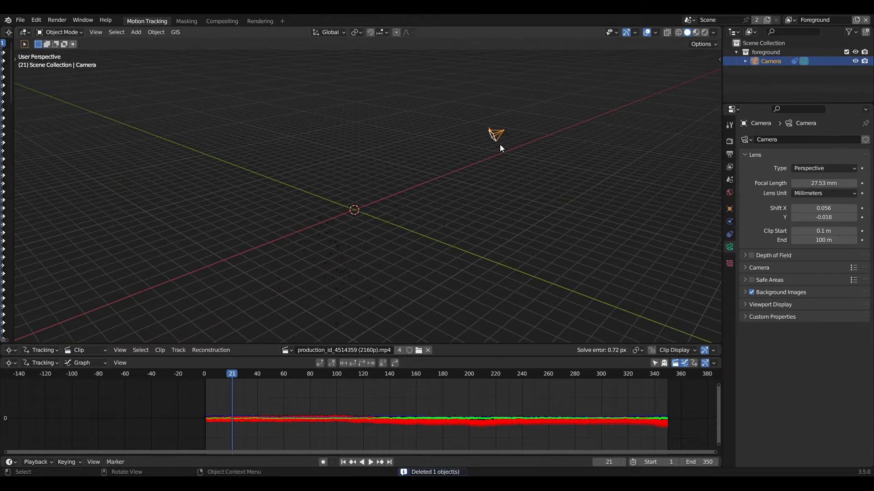
pyautogui.rightClick(13, 178)
pyautogui.click(31, 198)
pyautogui.click(6, 200)
# - Examine the camera's transform values and its placement relative to the reconstructed track points
pyautogui.moveTo(351, 232); pyautogui.dragTo(360, 175, button='middle')
pyautogui.click(475, 136)
pyautogui.click(477, 134)
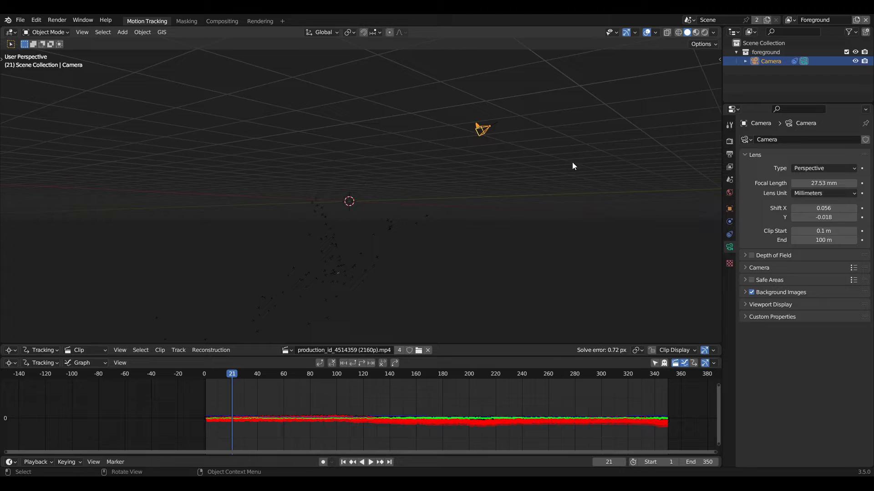
pyautogui.scroll(-2, 587, 129)
pyautogui.press('n')
pyautogui.moveTo(593, 138); pyautogui.dragTo(462, 164, button='middle')
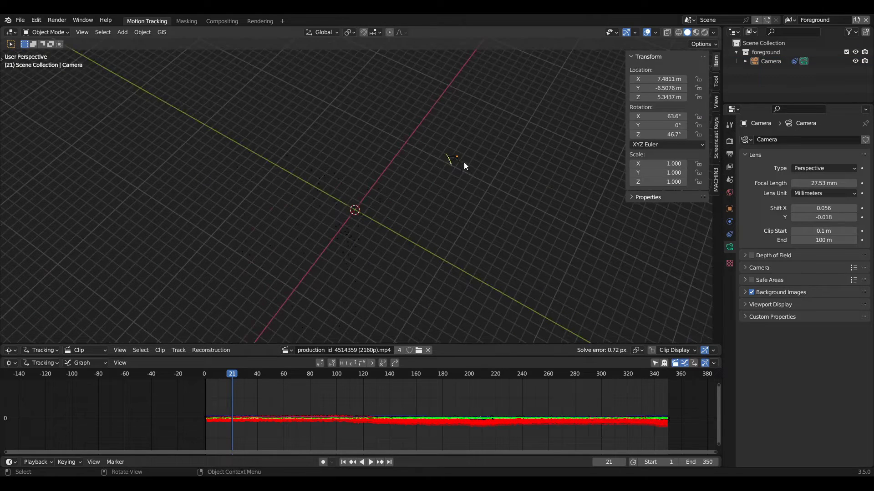
pyautogui.press('n')
pyautogui.moveTo(526, 156); pyautogui.dragTo(559, 151, button='middle')
# - Set the camera's rotation to X 90°, Y 0° and Z 0°
pyautogui.click(729, 209)
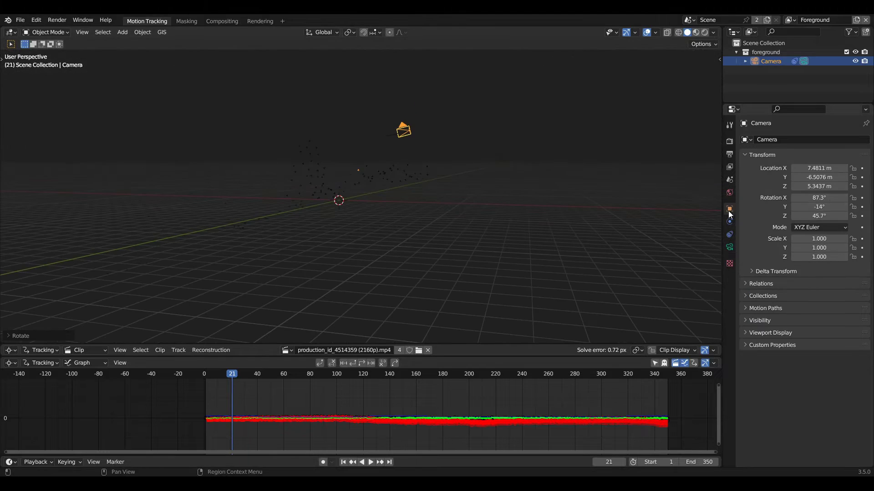
pyautogui.doubleClick(818, 207)
pyautogui.write('0')
pyautogui.doubleClick(818, 198)
pyautogui.write('90')
pyautogui.moveTo(637, 164); pyautogui.dragTo(670, 263, button='middle')
pyautogui.doubleClick(820, 216)
pyautogui.write('0')
pyautogui.press('Return')
# - Show the viewport gizmos, then rotate the camera freehand in top view and move it farther back from the origin
pyautogui.moveTo(683, 103); pyautogui.dragTo(687, 135, button='middle')
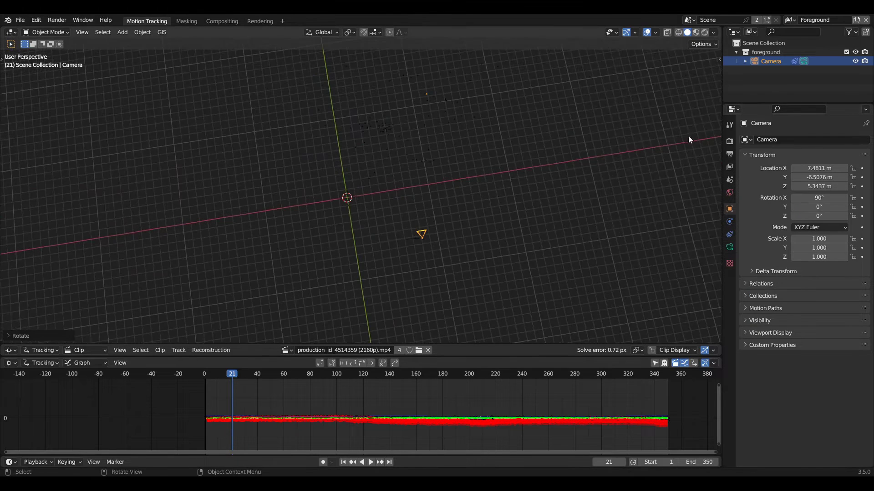
pyautogui.click(655, 32)
pyautogui.press('KP_7')
pyautogui.press('r')
pyautogui.click(458, 248)
pyautogui.press('g')
pyautogui.click(460, 284)
# - Set the camera's focal length to 27 mm and show its object transform properties
pyautogui.click(729, 247)
pyautogui.doubleClick(824, 183)
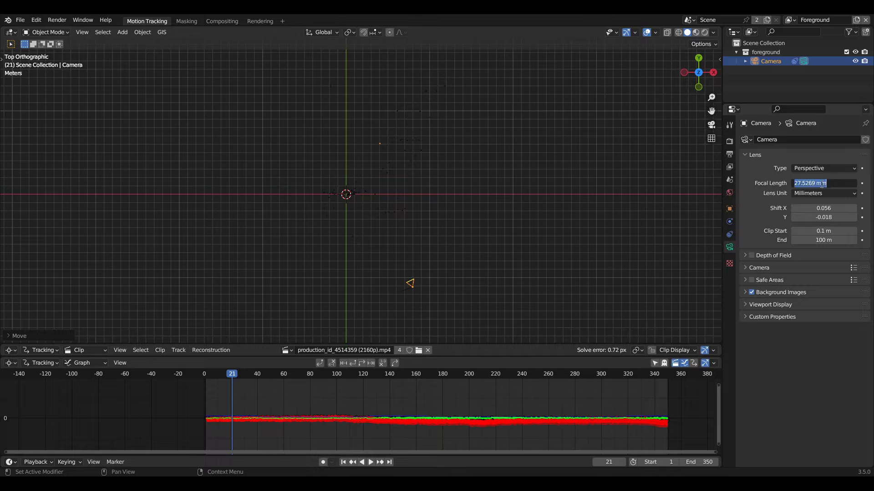
pyautogui.write('27')
pyautogui.scroll(1, 425, 273)
pyautogui.press('ctrl+KP_3')
pyautogui.click(729, 209)
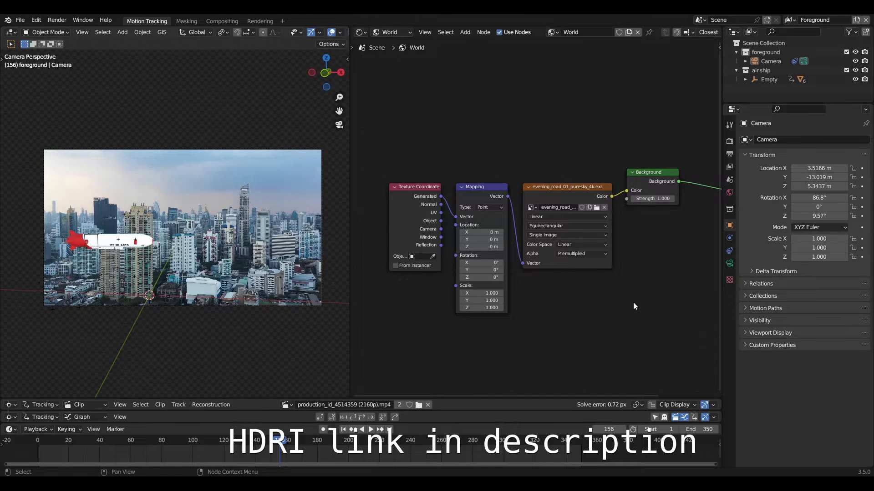
# - Set the world Background node's strength to 0.2 for the evening road HDRI and check the airship's lighting
pyautogui.moveTo(634, 303); pyautogui.dragTo(482, 334, button='middle')
pyautogui.scroll(9, 507, 259)
pyautogui.moveTo(514, 258); pyautogui.dragTo(606, 270, button='middle')
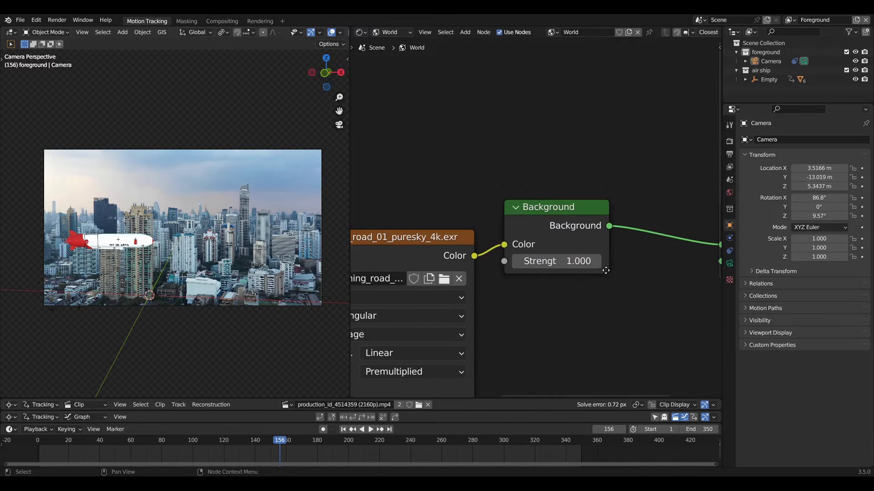
pyautogui.click(560, 261)
pyautogui.write('.2')
pyautogui.press('Return')
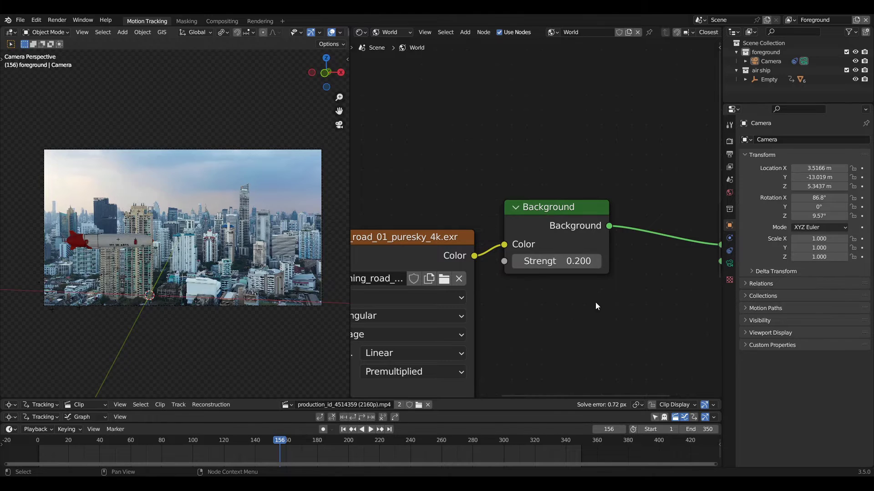
pyautogui.scroll(5, 82, 264)
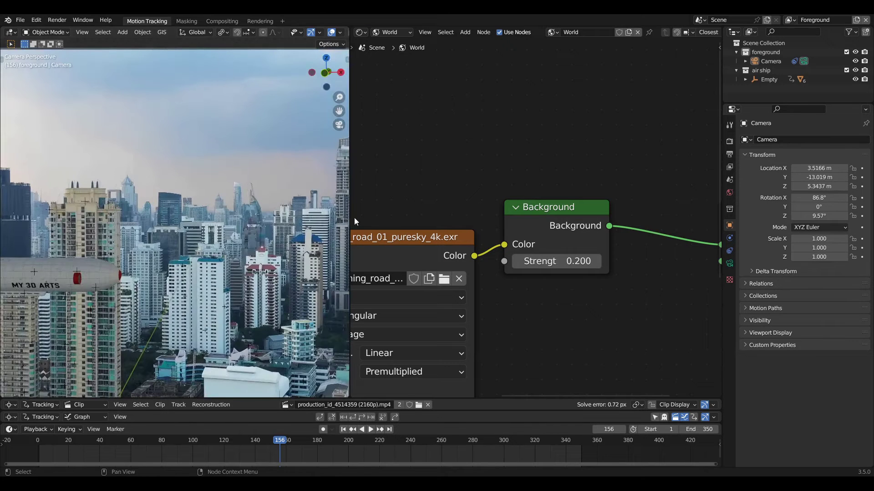
# - Widen the 3D viewport and add a Sun light to the scene
pyautogui.moveTo(349, 221); pyautogui.dragTo(458, 222)
pyautogui.scroll(-4, 259, 182)
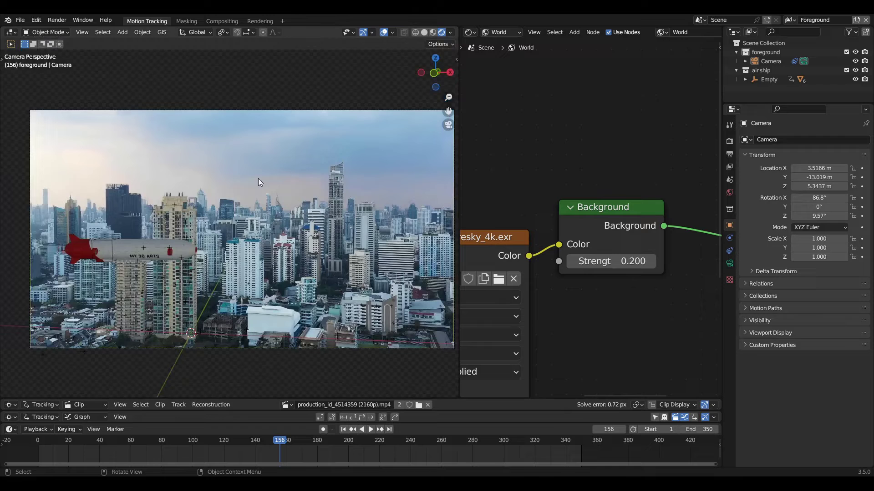
pyautogui.hotkey('shift', 'a')
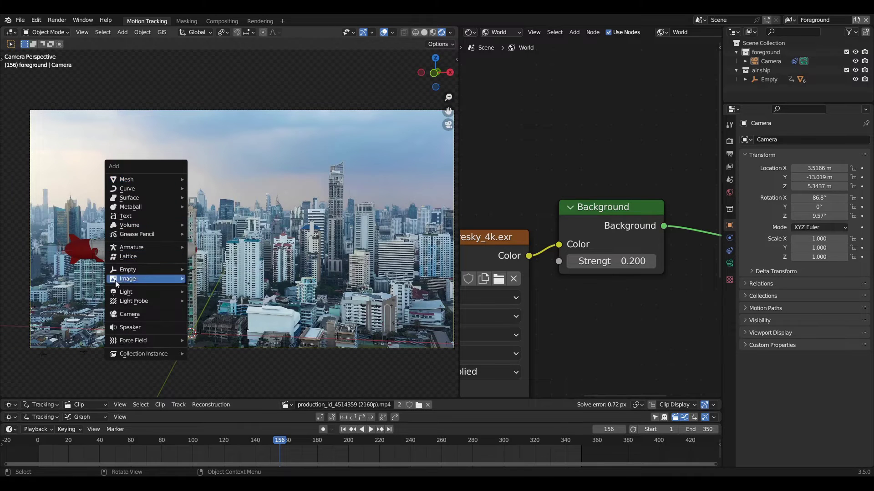
pyautogui.moveTo(120, 292)
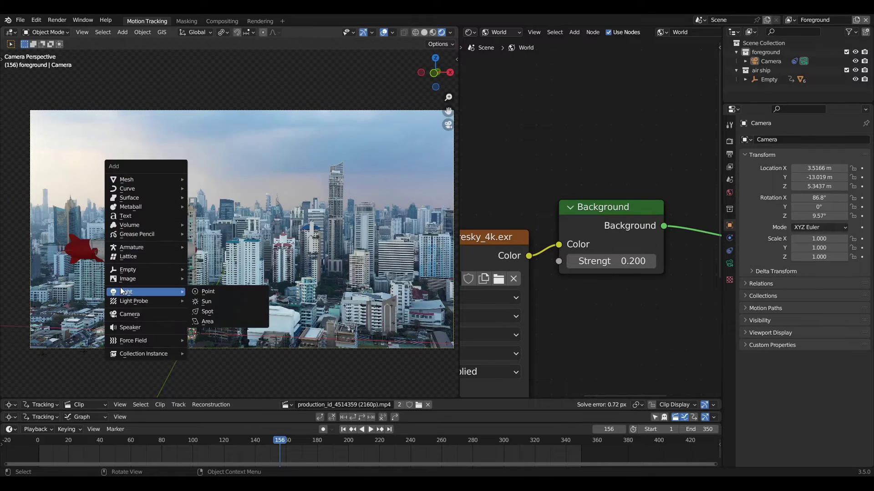
pyautogui.click(201, 304)
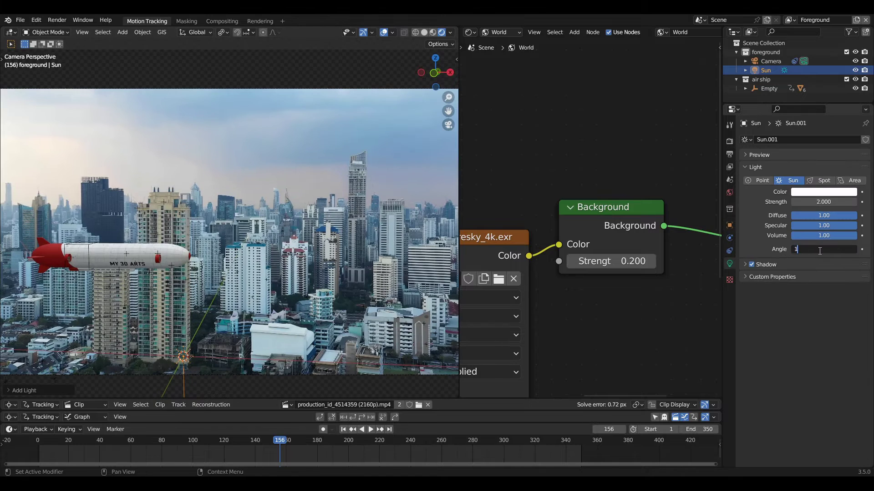
# - Set the sun light's angle to 20° and its strength to 3
pyautogui.press('Return')
pyautogui.click(815, 249)
pyautogui.press('Return')
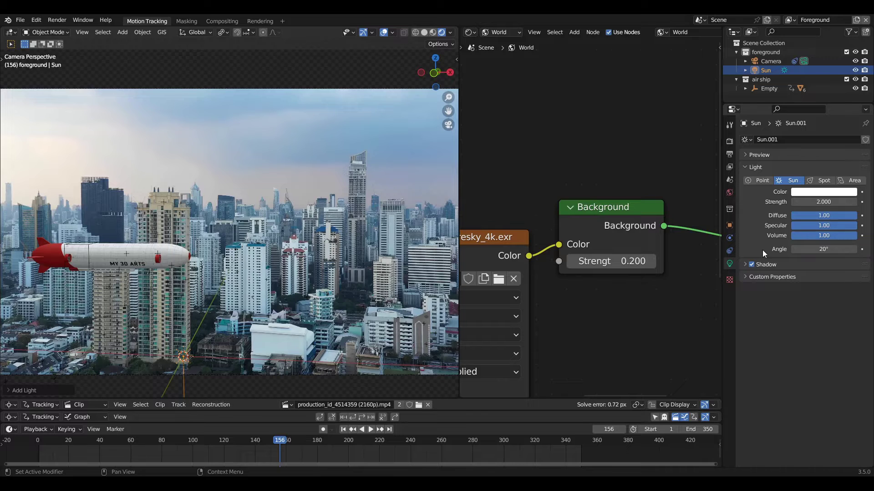
pyautogui.click(825, 203)
pyautogui.press('Return')
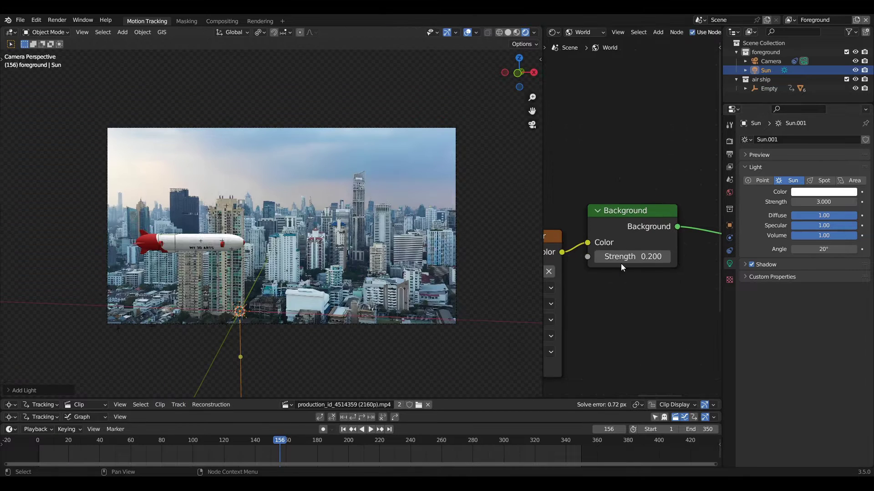
# - Set the world Background node's strength to 0.3
pyautogui.hotkey('ctrl', 't')
pyautogui.click(633, 257)
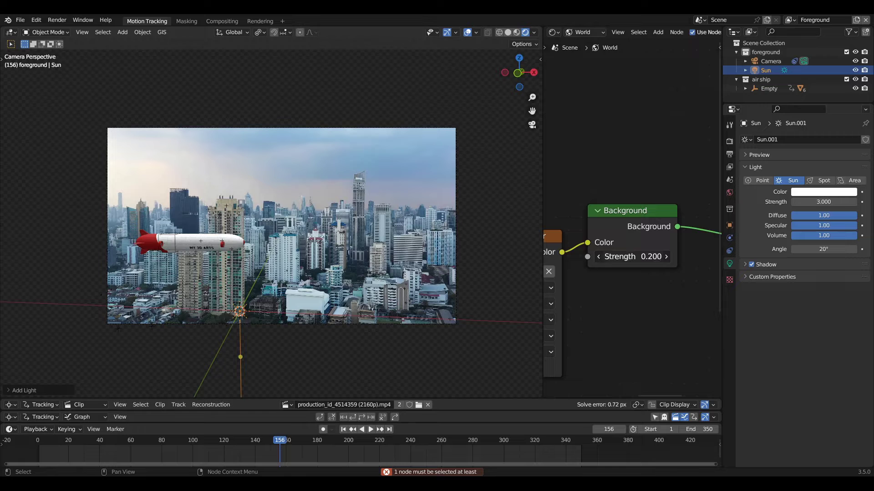
pyautogui.write('.3')
pyautogui.press('Return')
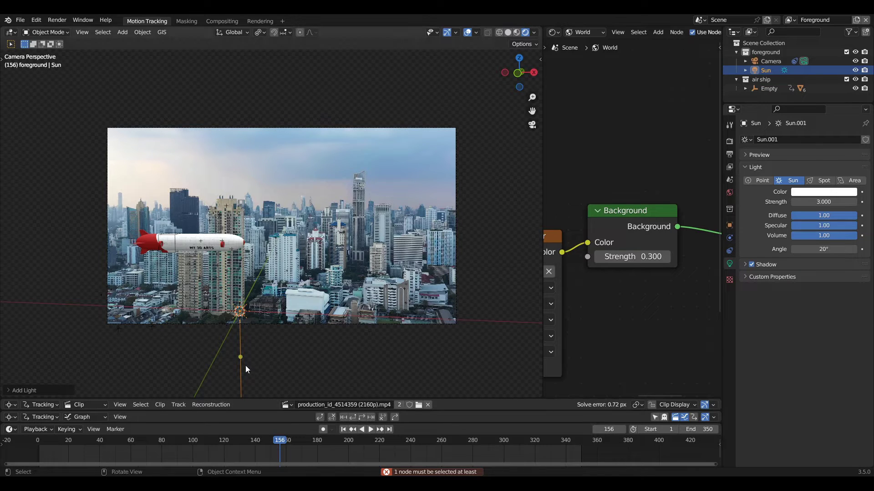
# - Rotate the sun light to -45° around the Y axis
pyautogui.click(730, 225)
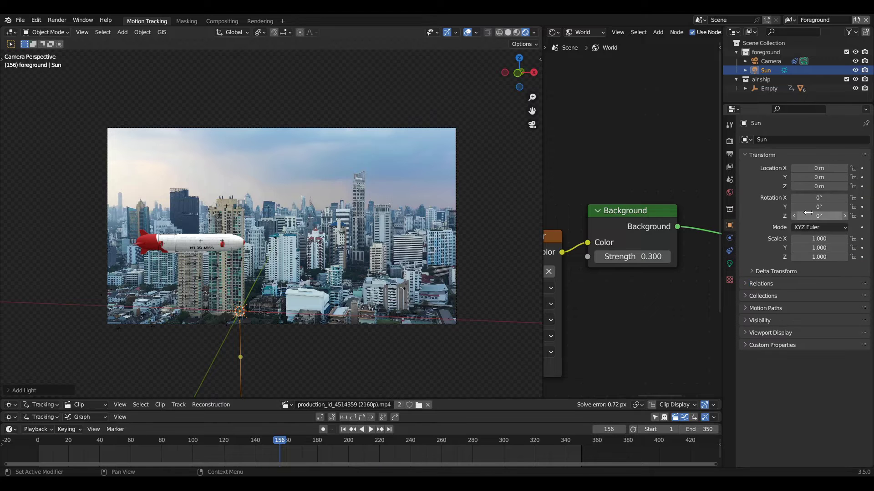
pyautogui.doubleClick(818, 207)
pyautogui.write('-45')
pyautogui.press('Return')
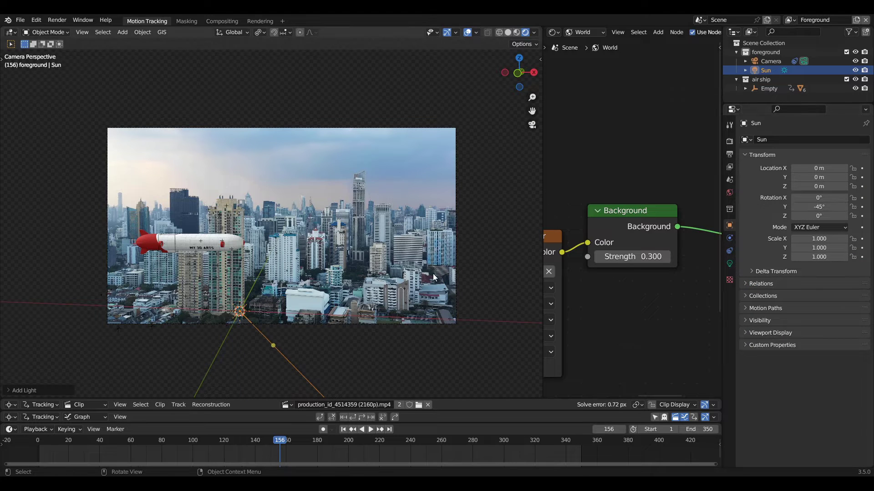
pyautogui.scroll(2, 176, 367)
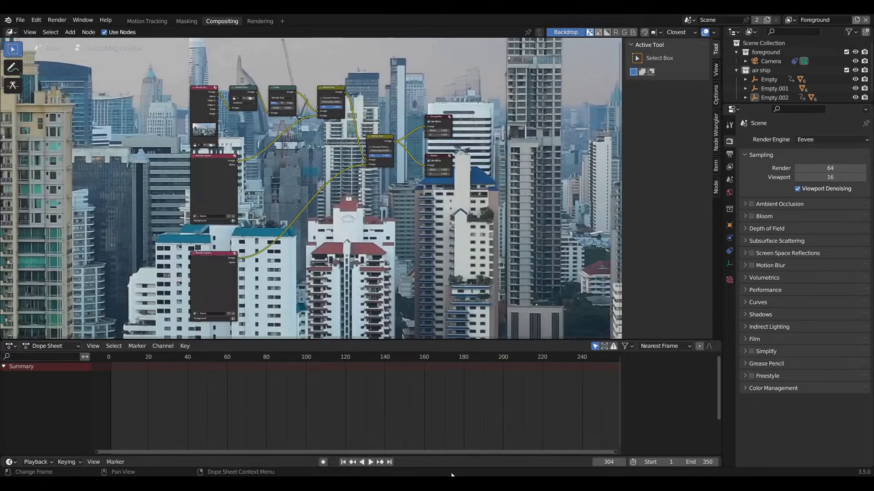
# - Enlarge the compositing node editor over the Dope Sheet and look over the Render Layers nodes
pyautogui.moveTo(395, 273); pyautogui.dragTo(402, 281, button='middle')
pyautogui.moveTo(400, 339); pyautogui.dragTo(400, 421)
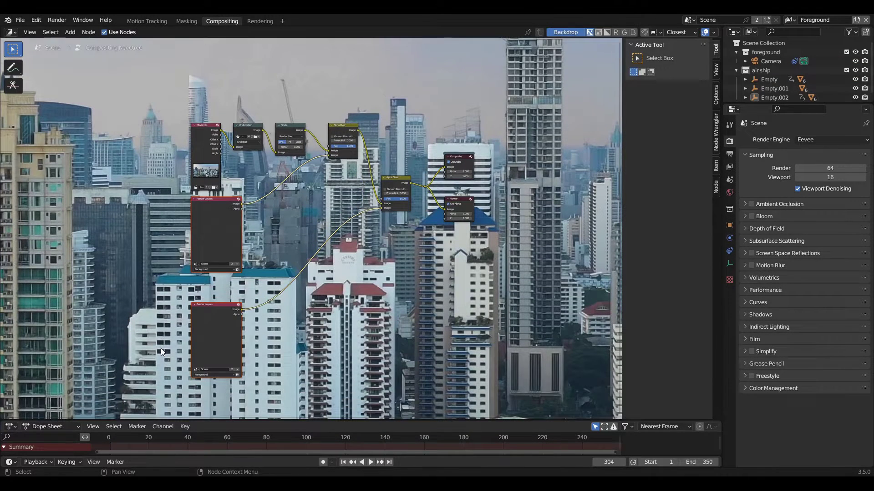
pyautogui.moveTo(168, 347); pyautogui.dragTo(215, 284)
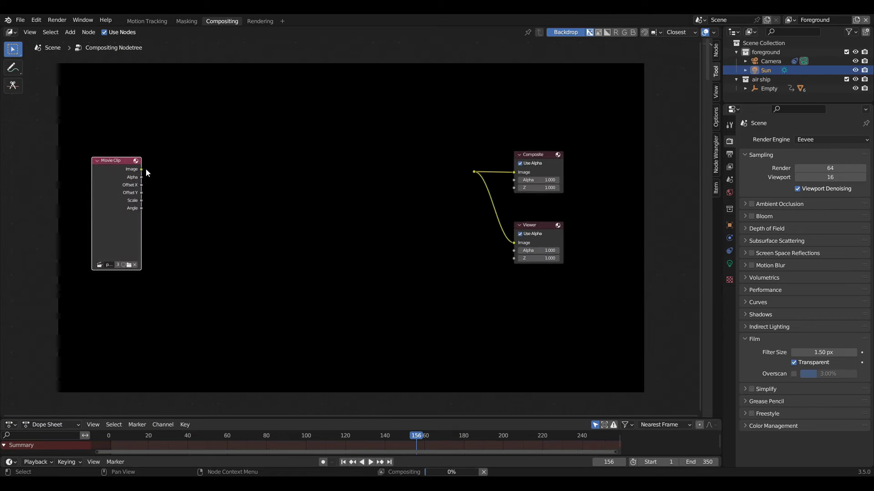
# - Link the Movie Clip image to the Composite and Viewer outputs, and add a Render Layers node below the Movie Clip node
pyautogui.moveTo(142, 169); pyautogui.dragTo(473, 172)
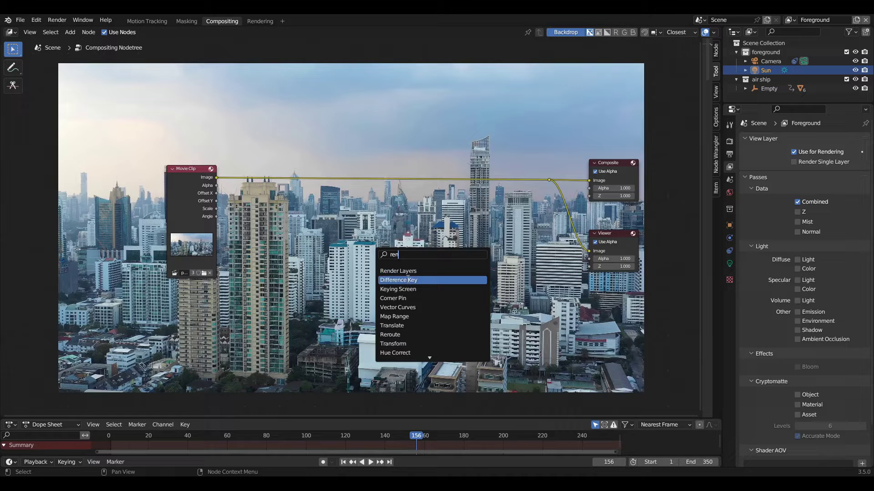
pyautogui.click(398, 271)
pyautogui.click(159, 294)
pyautogui.moveTo(314, 366); pyautogui.dragTo(388, 304, button='middle')
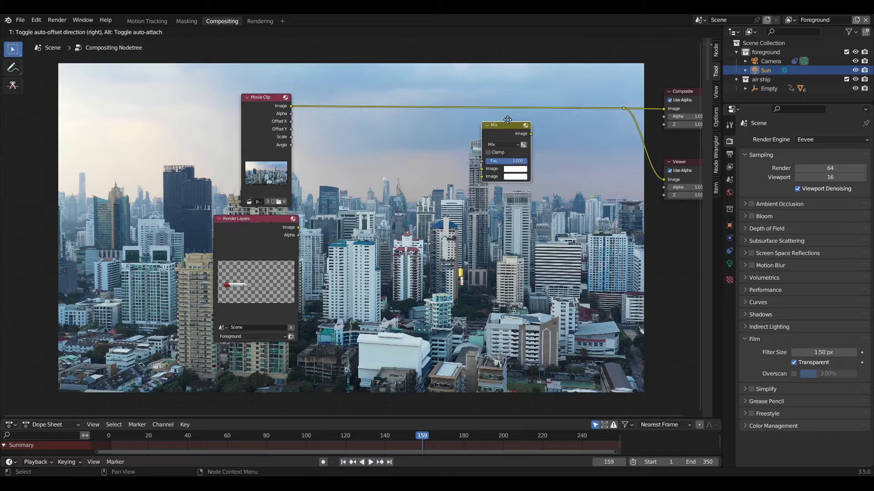
# - Insert a Mix node after the Movie Clip, with the Render Layers image as its second image and the alpha as its factor
pyautogui.click(491, 83)
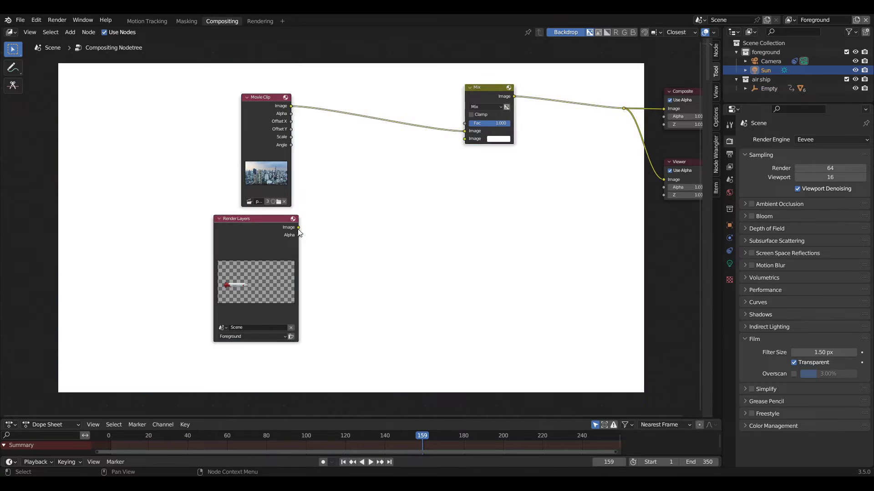
pyautogui.moveTo(298, 227); pyautogui.dragTo(465, 139)
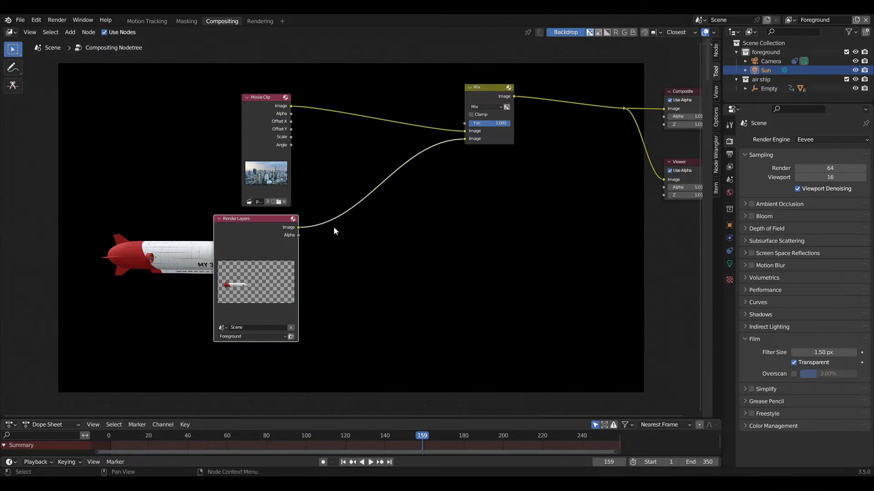
pyautogui.moveTo(299, 235); pyautogui.dragTo(465, 123)
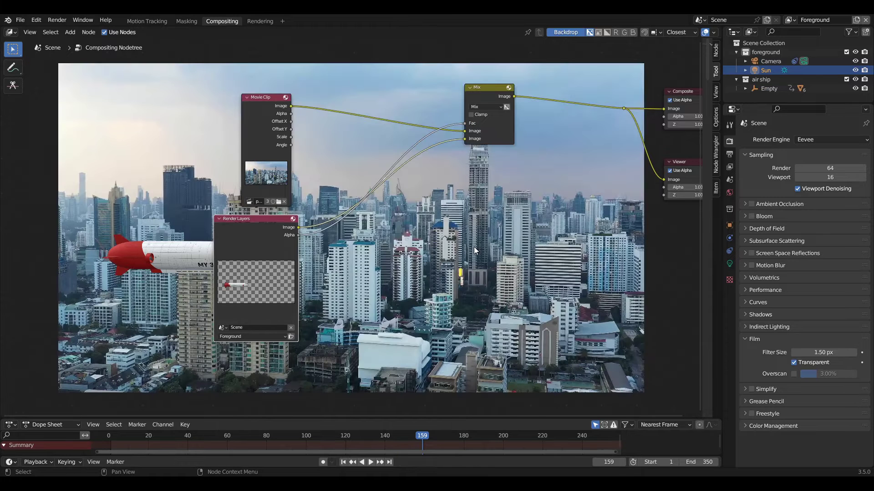
# - Add a Mask node below the Render Layers node and assign the buildings' mask named Mask to it
pyautogui.moveTo(304, 278); pyautogui.dragTo(416, 307, button='middle')
pyautogui.scroll(-3, 417, 307)
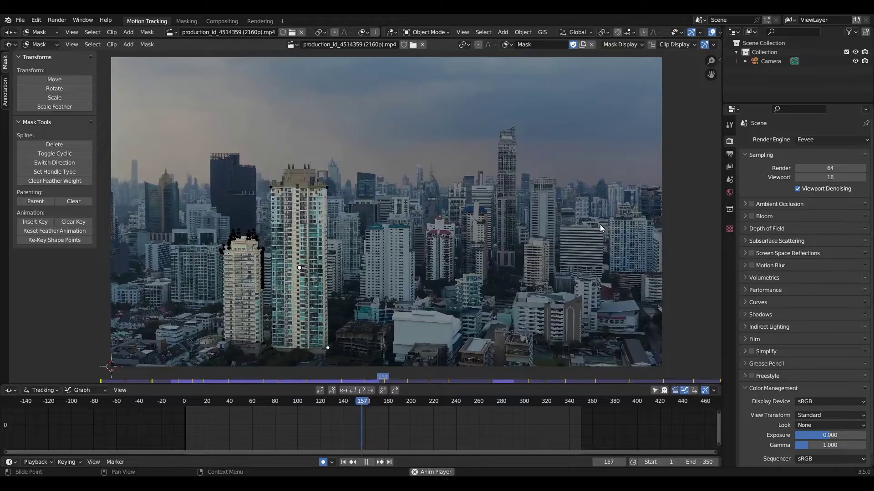
pyautogui.write('m')
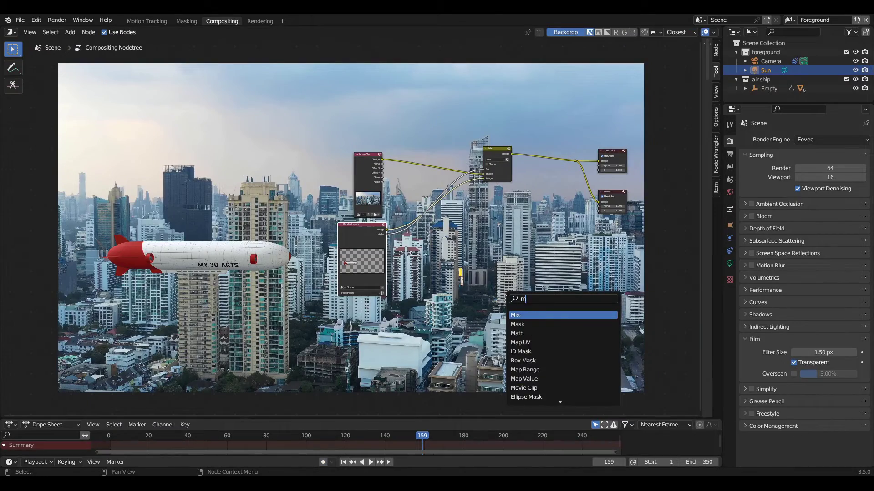
pyautogui.write('as')
pyautogui.press('Return')
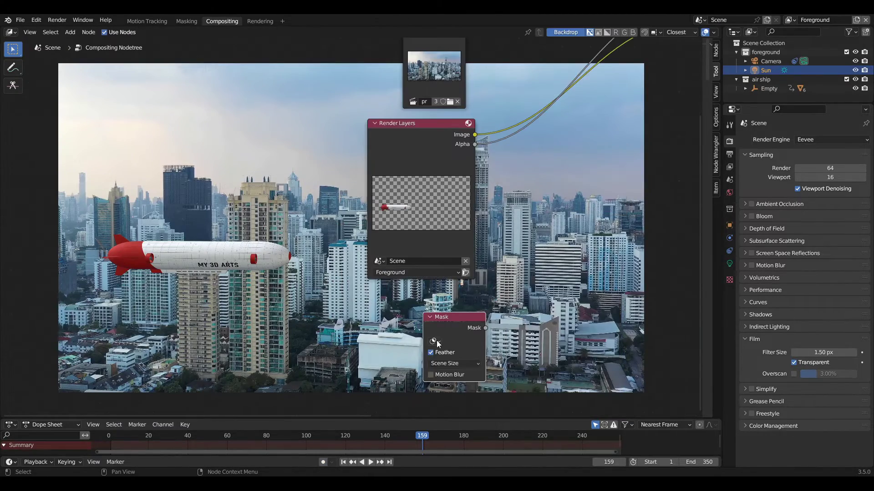
pyautogui.click(435, 342)
pyautogui.click(443, 356)
# - Duplicate the Mix node after the first one, with the Mask output as its factor and the Movie Clip image as its second image
pyautogui.scroll(-6, 563, 334)
pyautogui.moveTo(563, 314); pyautogui.dragTo(530, 358, button='middle')
pyautogui.click(551, 102)
pyautogui.hotkey('shift', 'd')
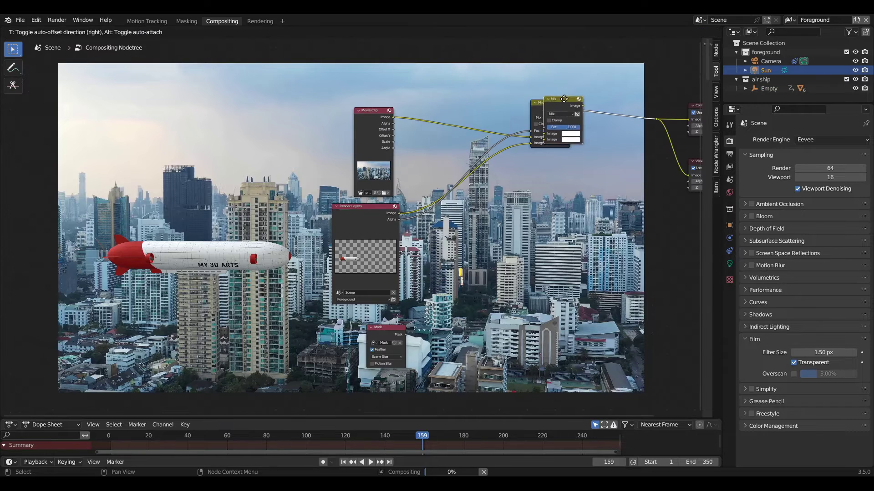
pyautogui.click(611, 102)
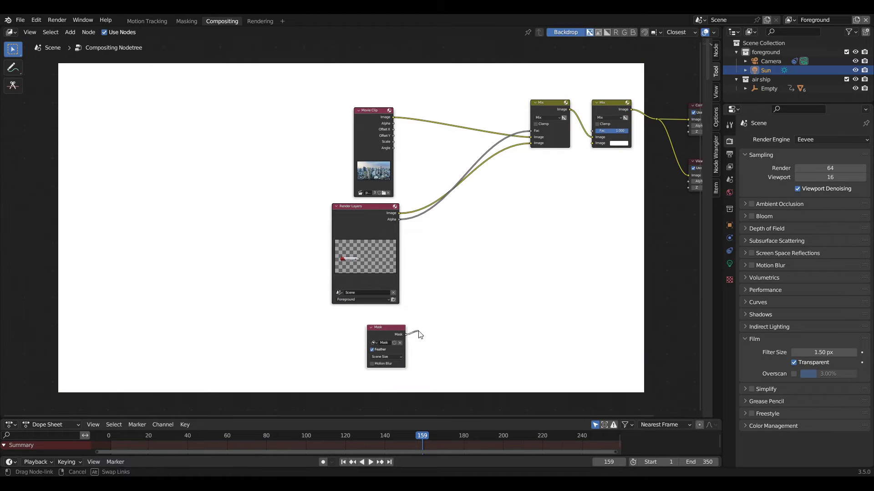
pyautogui.moveTo(405, 335); pyautogui.dragTo(592, 130)
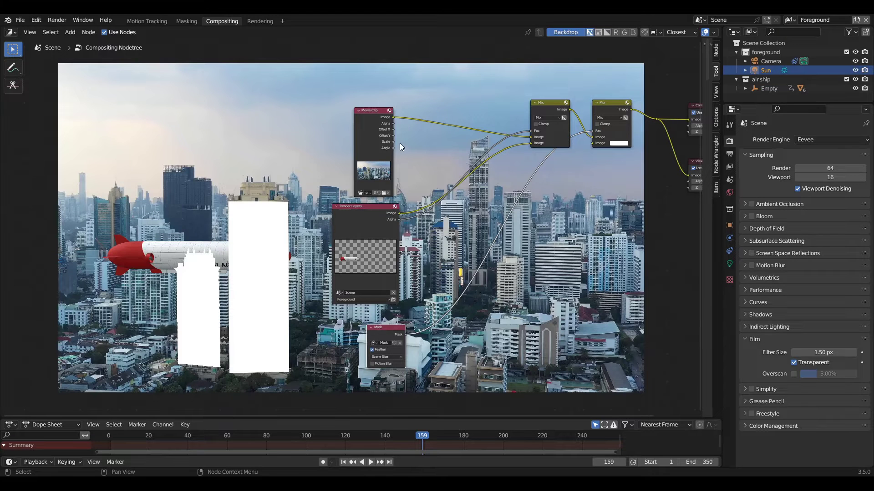
pyautogui.moveTo(393, 118); pyautogui.dragTo(595, 144)
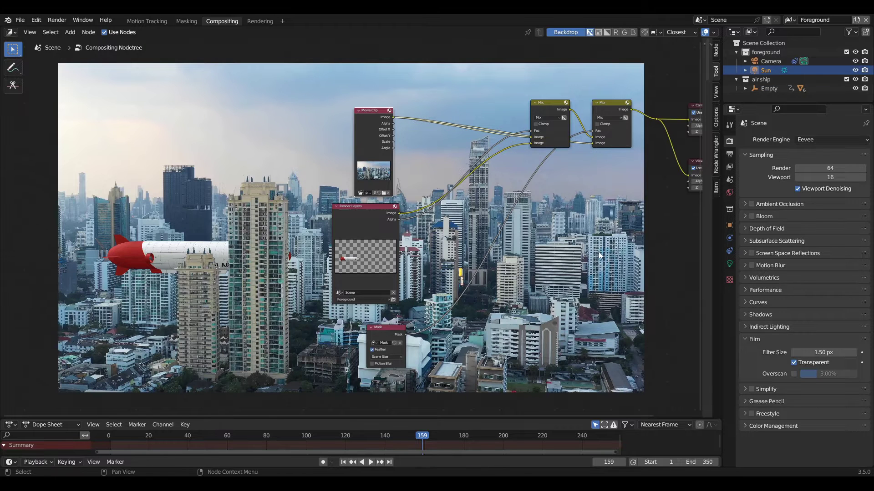
# - Return to the Motion Tracking workspace and move the airship's empty freehand along the Z axis
pyautogui.scroll(-3, 514, 321)
pyautogui.click(147, 25)
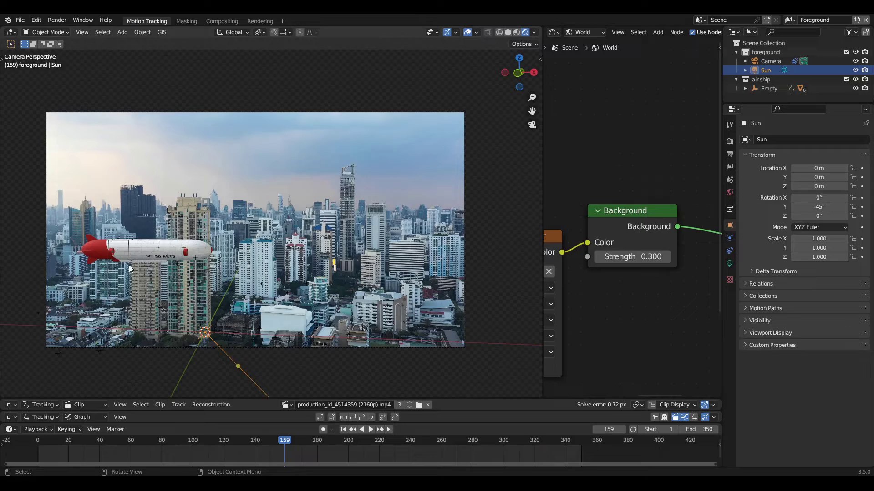
pyautogui.click(129, 265)
pyautogui.press('g')
pyautogui.press('z')
pyautogui.click(156, 256)
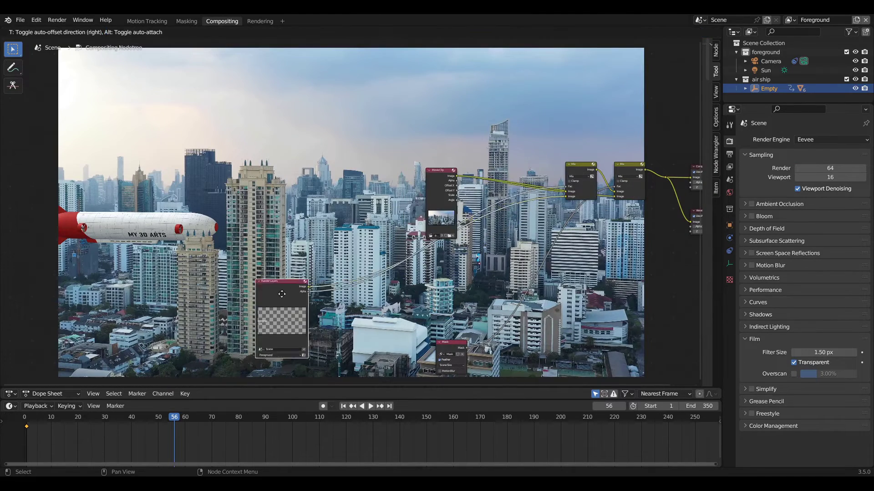
# - Move the Render Layers and Movie Clip nodes farther from the Mix nodes to make room between them
pyautogui.moveTo(282, 294); pyautogui.dragTo(254, 293)
pyautogui.moveTo(439, 183); pyautogui.dragTo(312, 150)
pyautogui.moveTo(460, 306); pyautogui.dragTo(545, 301, button='middle')
pyautogui.scroll(5, 545, 301)
pyautogui.scroll(-2, 482, 228)
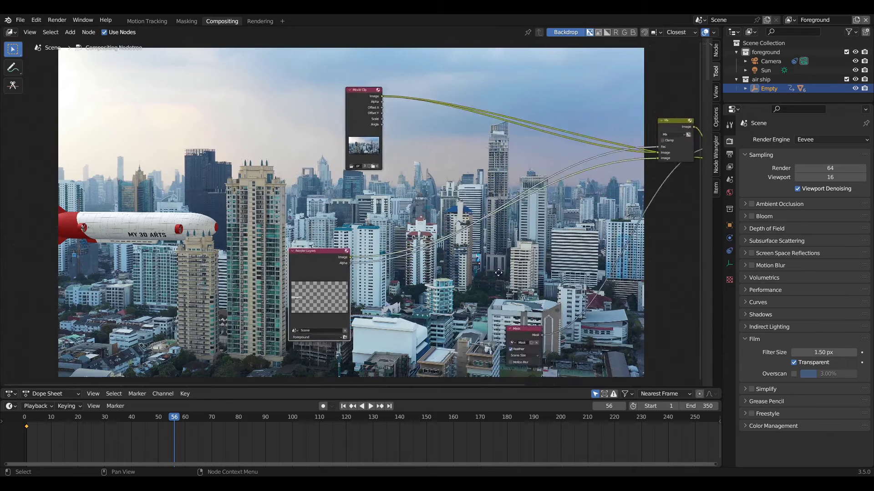
# - Insert a Color Balance node between the Render Layers image and the first Mix node
pyautogui.hotkey('shift', 'a')
pyautogui.click(511, 313)
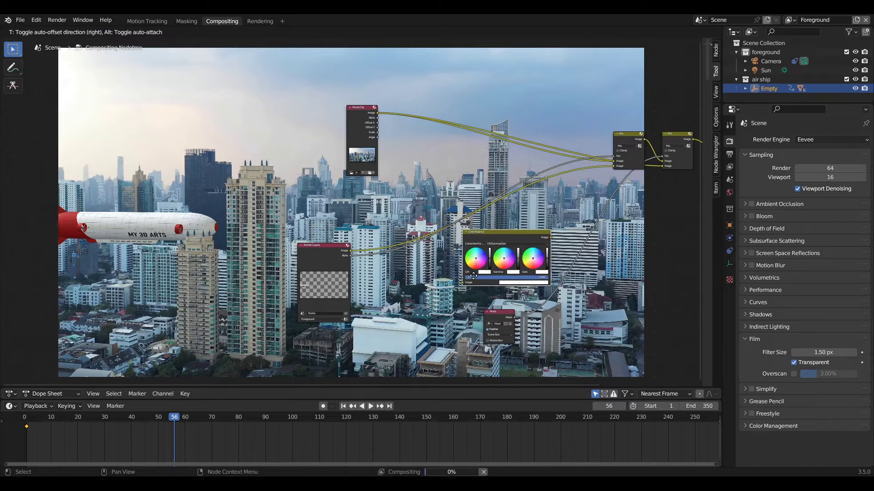
pyautogui.click(473, 274)
pyautogui.moveTo(508, 239); pyautogui.dragTo(486, 181)
# - Shift the Color Balance node's Lift, Gamma and Gain colours slightly toward blue
pyautogui.scroll(2, 532, 205)
pyautogui.scroll(3, 486, 267)
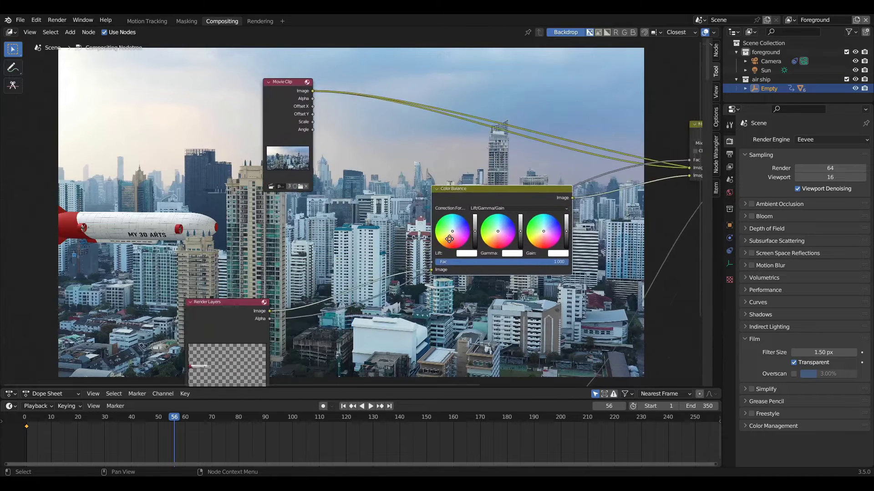
pyautogui.scroll(1, 486, 270)
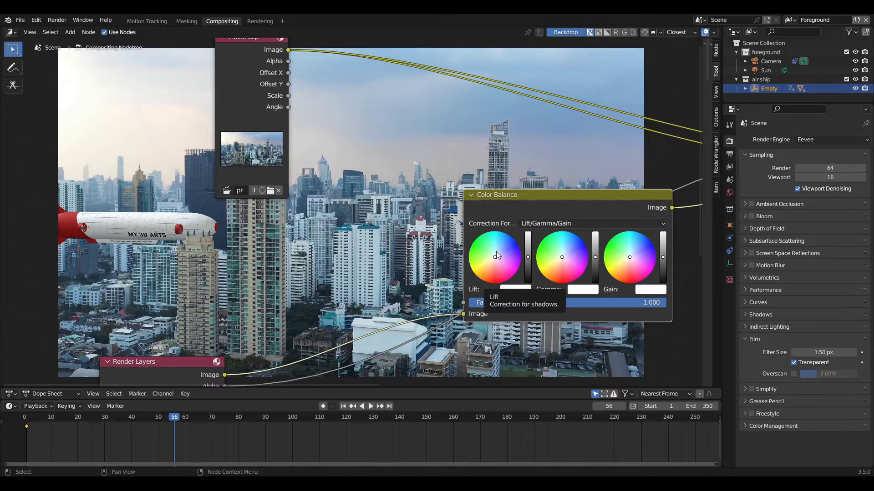
pyautogui.click(496, 251)
pyautogui.click(565, 251)
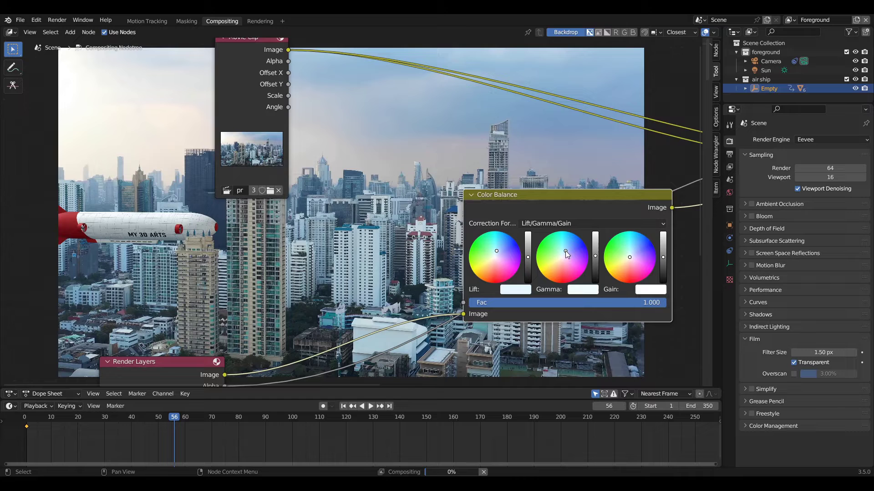
pyautogui.click(632, 251)
# - Insert a Hue Saturation Value node between the Render Layers image and the Color Balance node, with Saturation set to 0.750
pyautogui.scroll(-5, 424, 300)
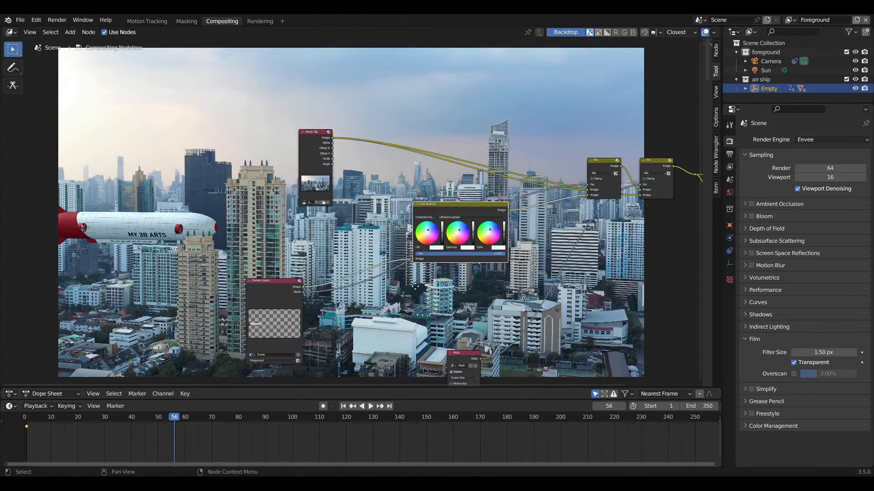
pyautogui.moveTo(416, 285); pyautogui.dragTo(525, 283, button='middle')
pyautogui.scroll(-1, 530, 285)
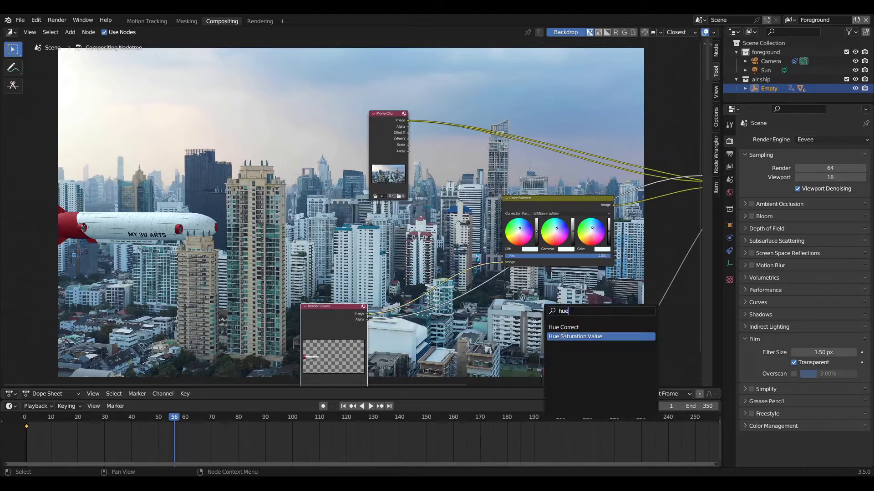
pyautogui.click(559, 336)
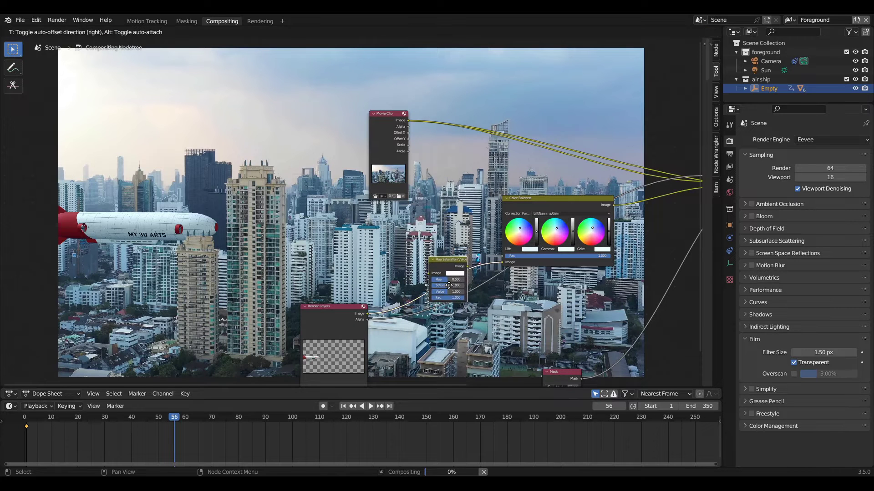
pyautogui.click(449, 286)
pyautogui.moveTo(443, 258); pyautogui.dragTo(460, 245)
pyautogui.scroll(2, 478, 285)
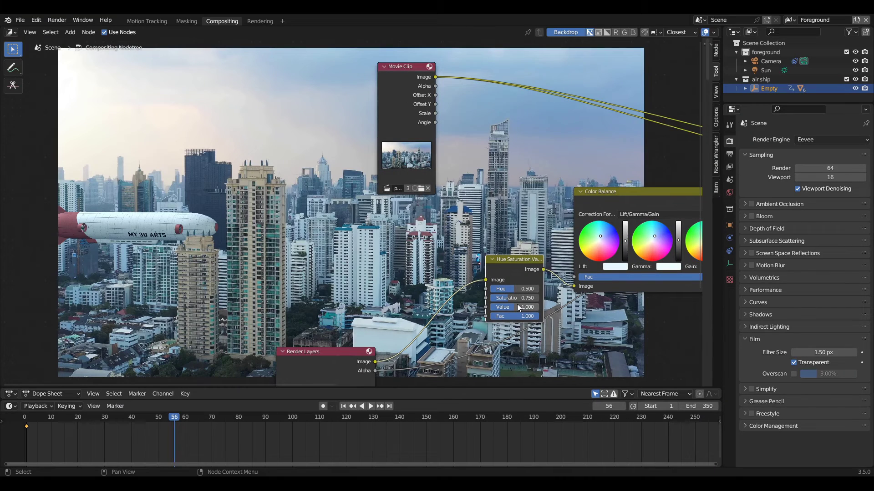
pyautogui.scroll(-2, 485, 342)
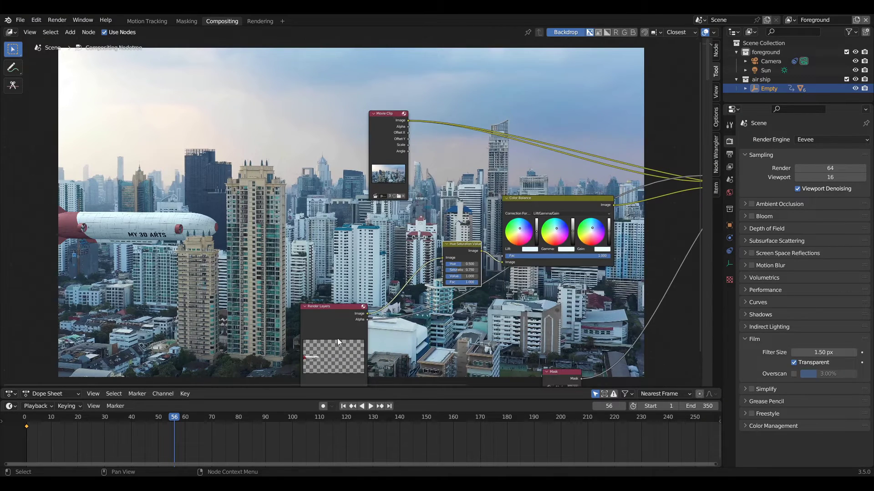
pyautogui.scroll(-3, 437, 258)
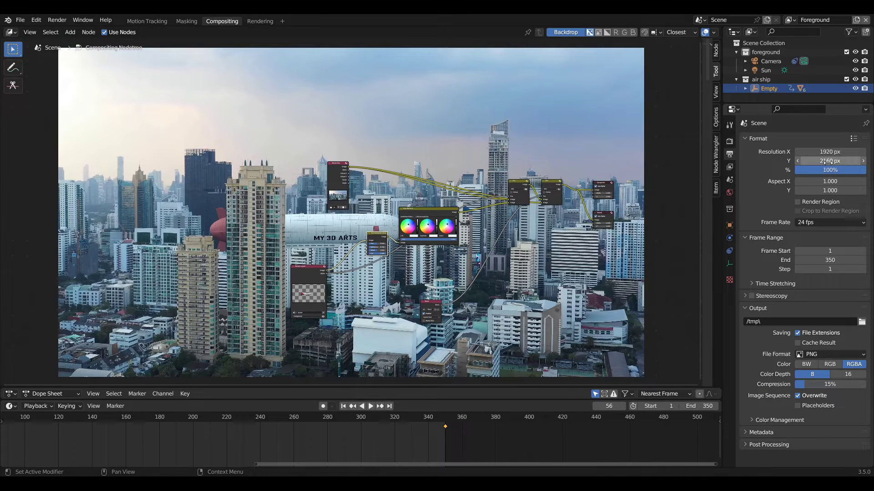
# - Reset the output's vertical resolution to its default of 1080 px
pyautogui.rightClick(819, 163)
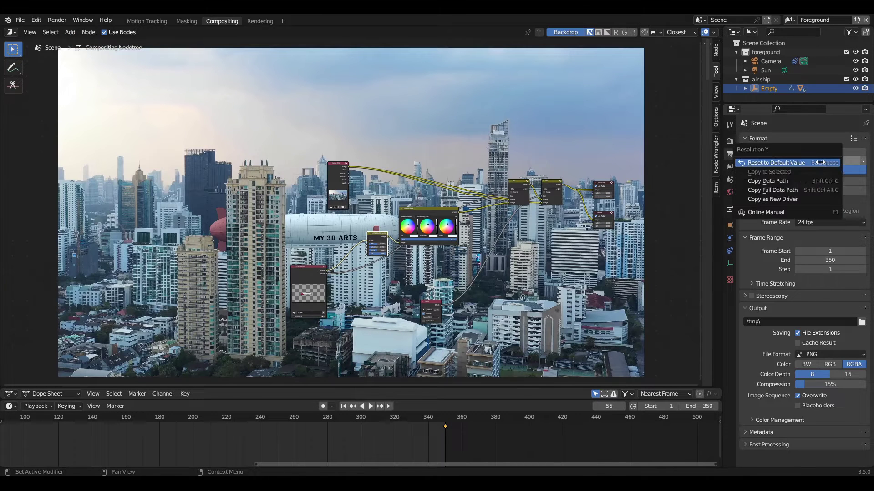
pyautogui.click(820, 163)
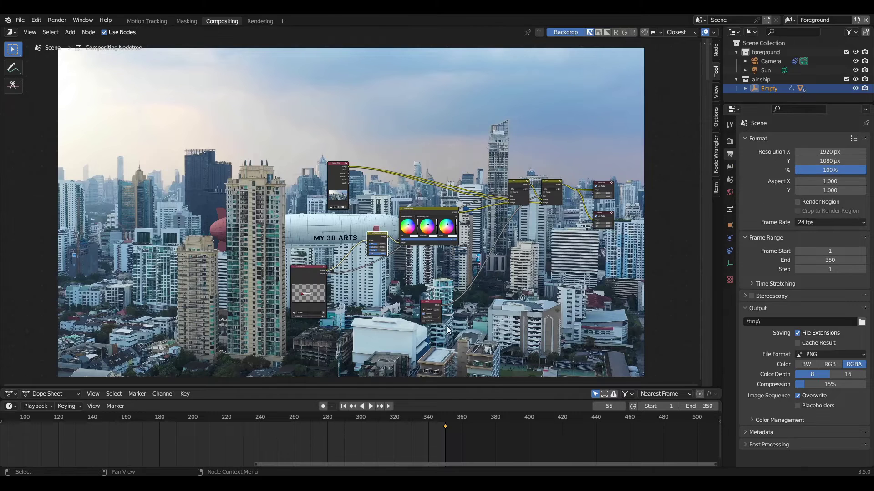
pyautogui.scroll(-1, 547, 256)
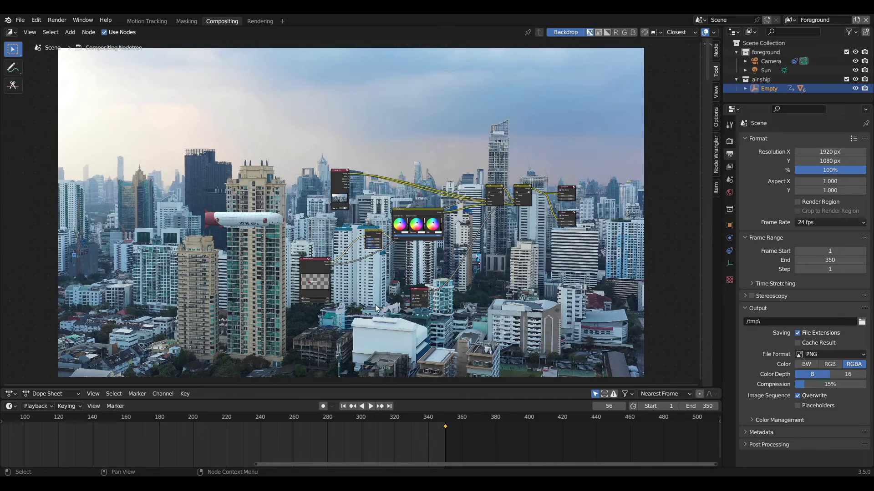
# - Add a reroute point on the Movie Clip image links and place a Scale node below it
pyautogui.press('Home')
pyautogui.keyDown('shift'); pyautogui.moveTo(400, 84); pyautogui.dragTo(394, 180, button='right'); pyautogui.keyUp('shift')
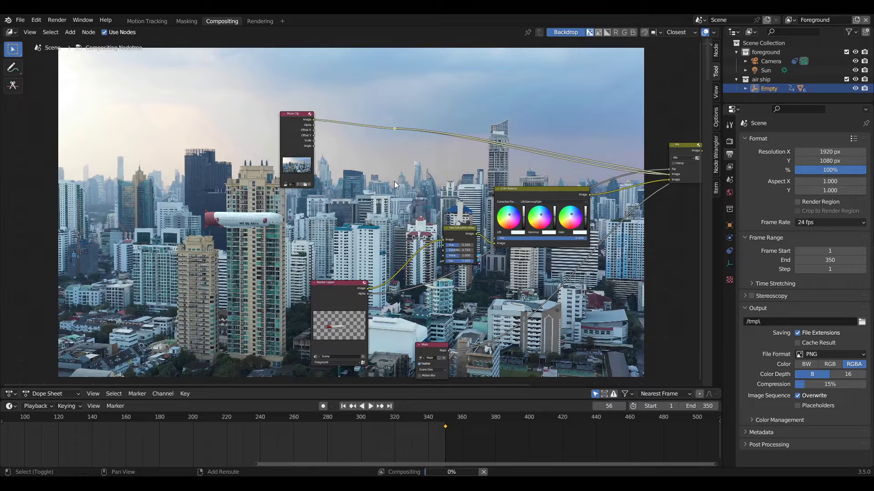
pyautogui.hotkey('shift', 'a')
pyautogui.write('ssc')
pyautogui.press('Return')
pyautogui.click(404, 194)
pyautogui.scroll(2, 405, 196)
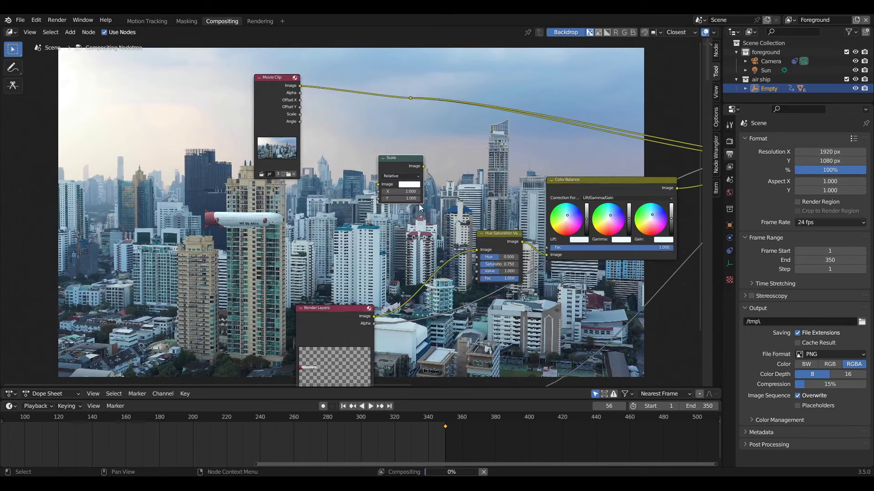
# - Set the Scale node to Render Size and insert it between the Movie Clip node and the reroute point
pyautogui.scroll(1, 419, 202)
pyautogui.click(420, 203)
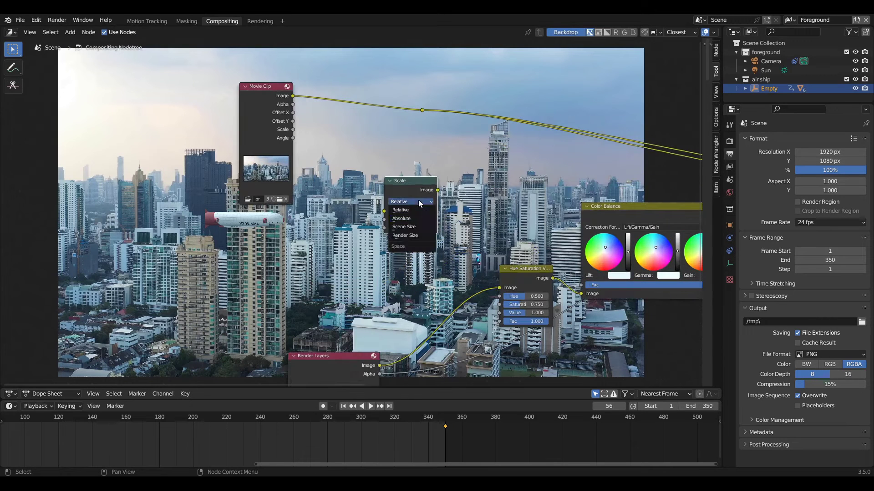
pyautogui.click(411, 235)
pyautogui.moveTo(408, 181); pyautogui.dragTo(359, 81)
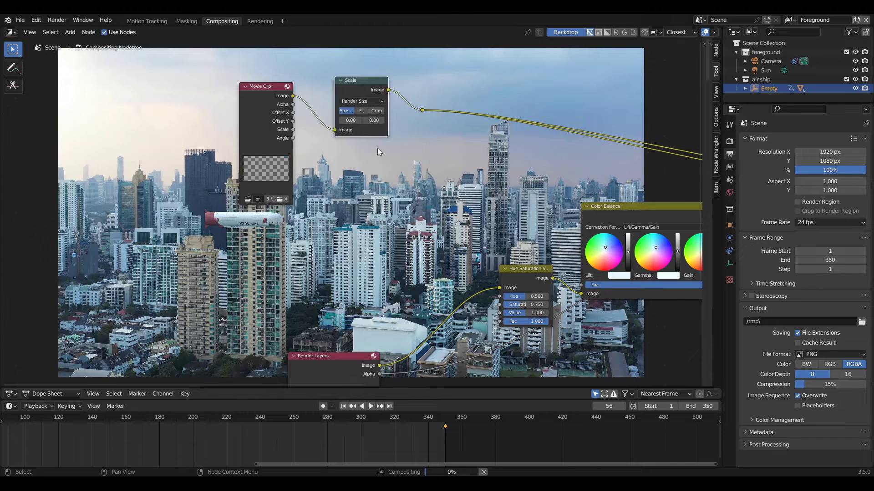
pyautogui.scroll(-2, 433, 285)
pyautogui.scroll(1, 388, 177)
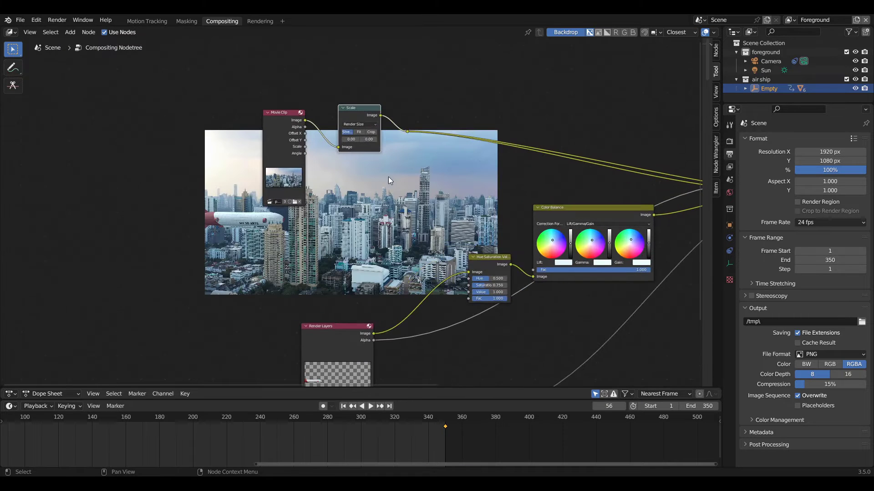
# - Duplicate the Render Size Scale node and insert the copy on the Mask node's output link
pyautogui.scroll(-1, 359, 113)
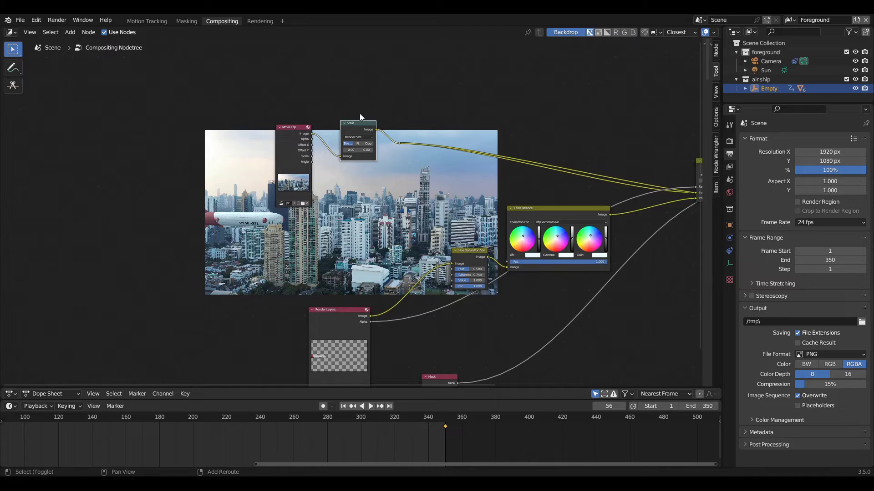
pyautogui.hotkey('shift', 'd')
pyautogui.click(545, 337)
pyautogui.moveTo(517, 361); pyautogui.dragTo(515, 272, button='middle')
pyautogui.moveTo(344, 291); pyautogui.dragTo(393, 299, button='middle')
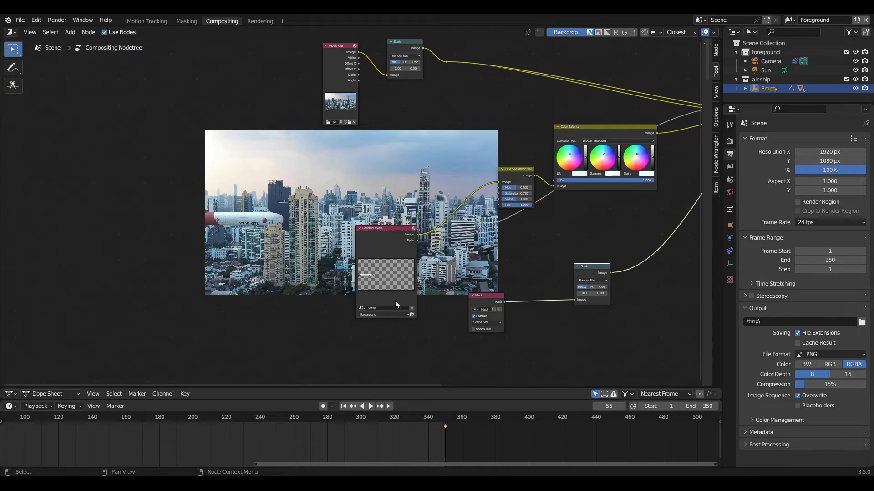
pyautogui.click(378, 417)
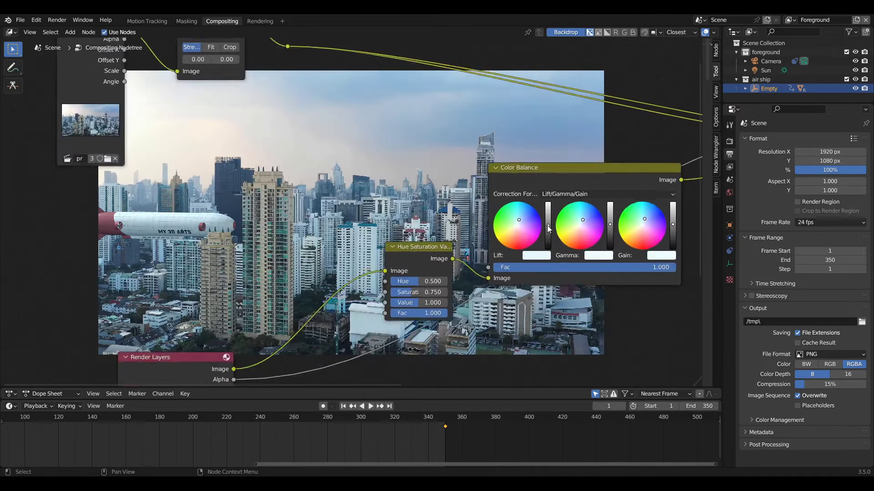
pyautogui.scroll(1, 545, 228)
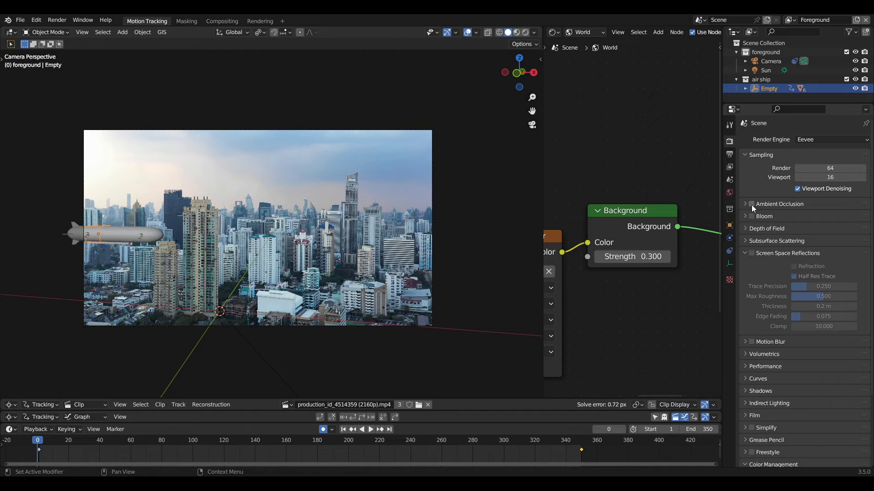
# - Enable Screen Space Reflections and Motion Blur in the Eevee render settings
pyautogui.click(752, 254)
pyautogui.click(750, 343)
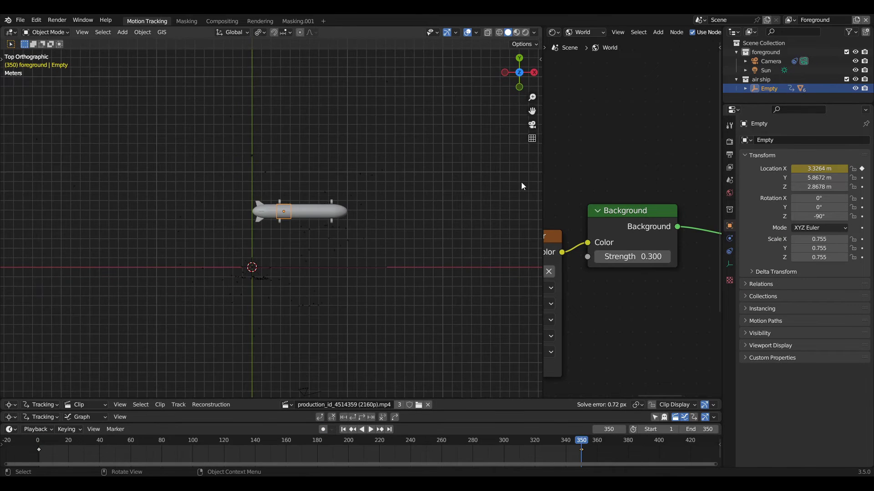
# - Duplicate the airship with its parts, place the copy behind it at about Y 17.75 m, Z 6.59 m, and play the animation
pyautogui.rightClick(735, 88)
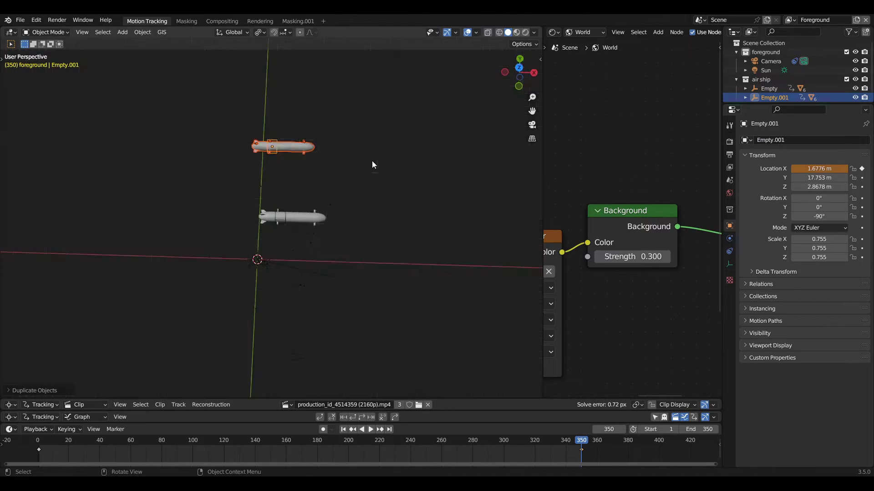
pyautogui.press('KP_0')
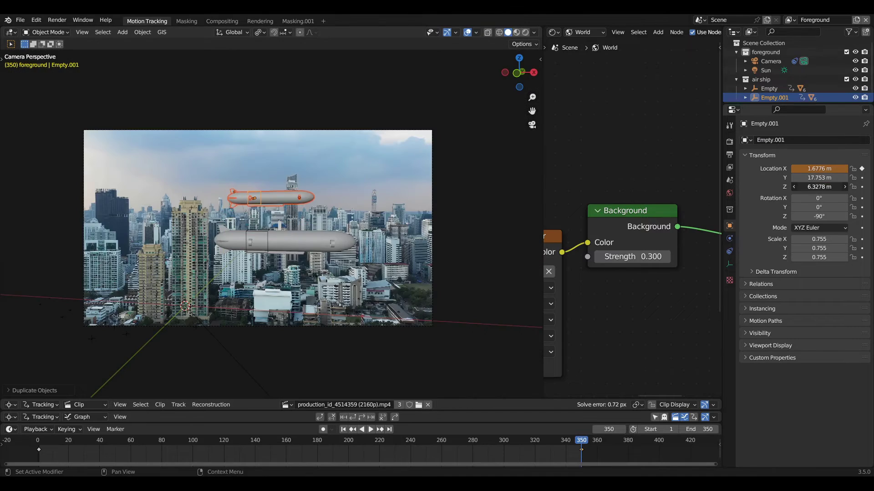
pyautogui.hotkey('shift', 'Left')
pyautogui.press('space')
pyautogui.press('space')
pyautogui.click(483, 200)
pyautogui.press('space')
pyautogui.press('space')
pyautogui.click(512, 442)
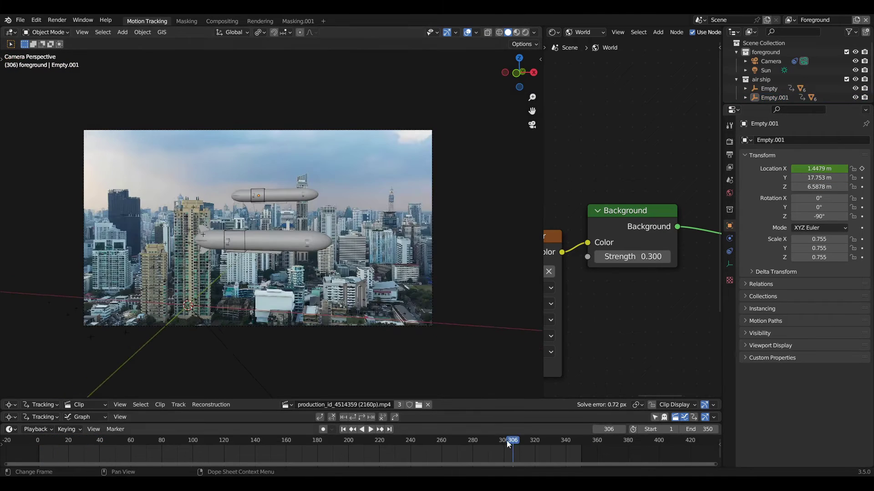
# - Delete the duplicate airship's starting keyframe and play the animation to check its motion
pyautogui.click(265, 198)
pyautogui.moveTo(316, 440); pyautogui.dragTo(275, 441)
pyautogui.moveTo(29, 460); pyautogui.dragTo(49, 445)
pyautogui.press('Delete')
pyautogui.press('space')
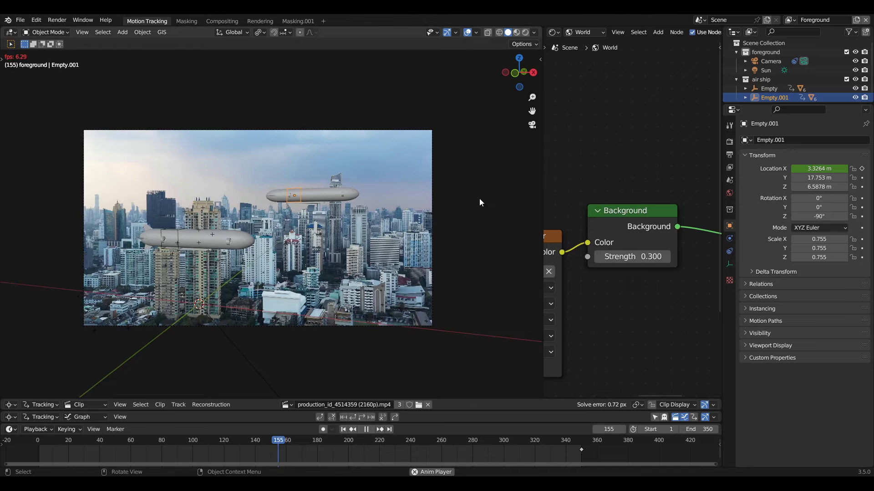
pyautogui.press('space')
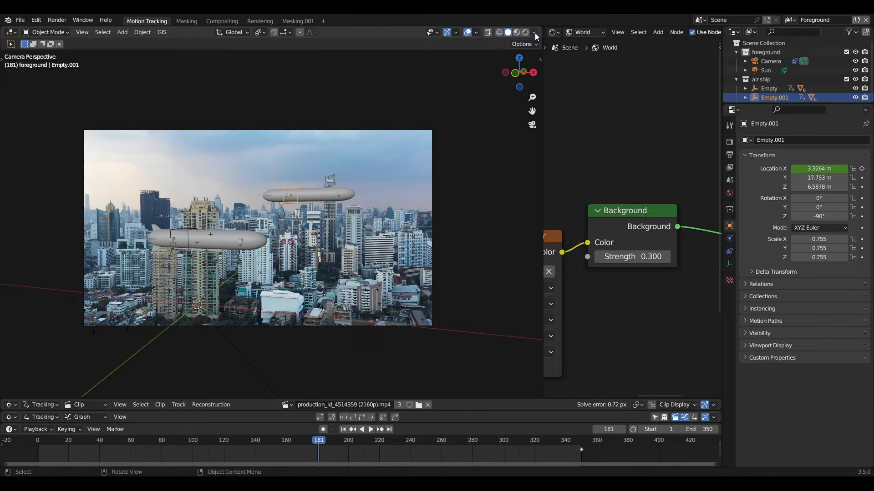
# - Enable the view layer's Mist pass and preview it in the rendered viewport to check the world's mist range
pyautogui.click(730, 155)
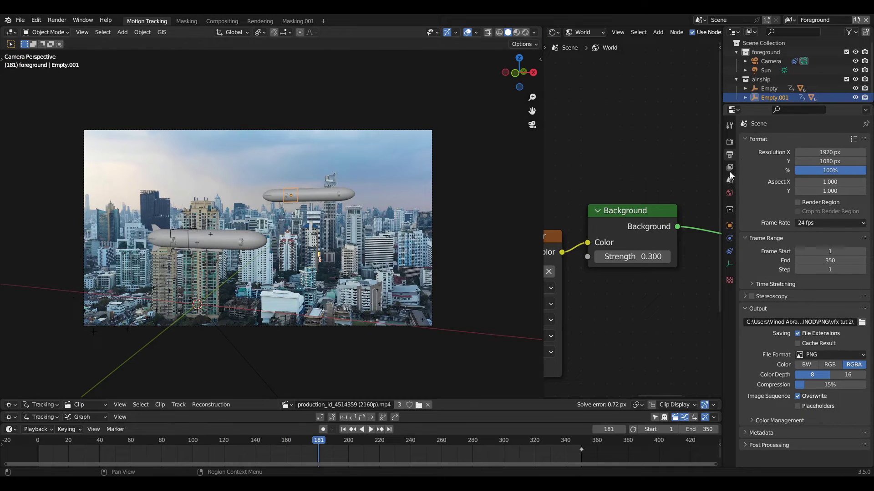
pyautogui.click(730, 167)
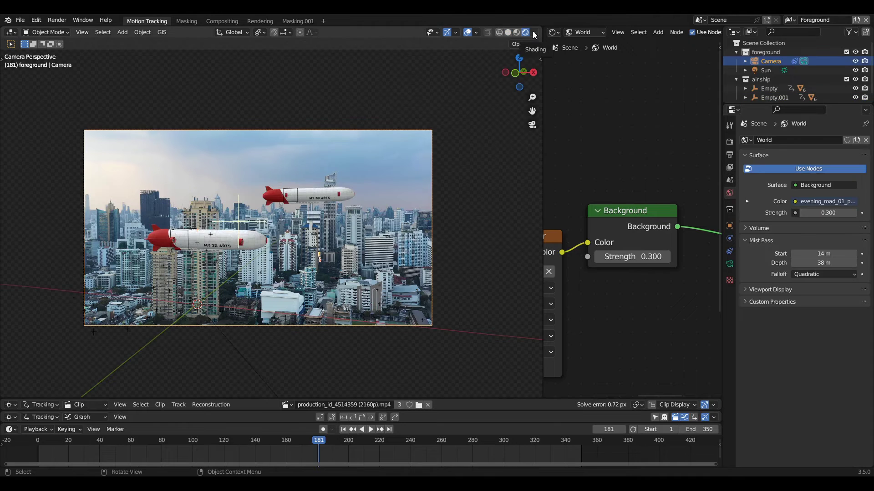
pyautogui.click(534, 33)
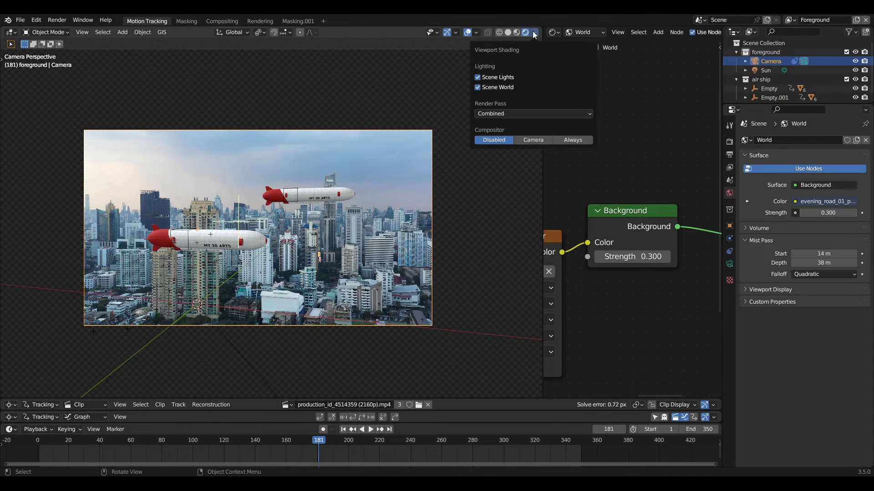
pyautogui.click(504, 116)
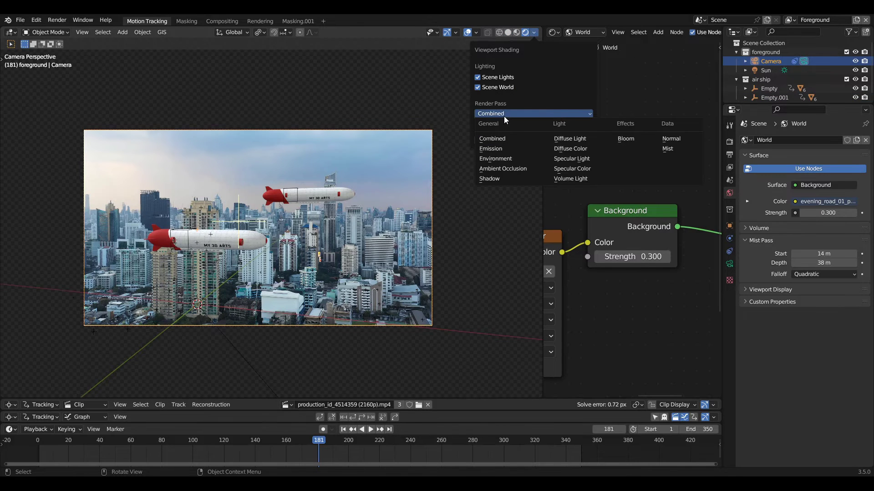
pyautogui.click(664, 148)
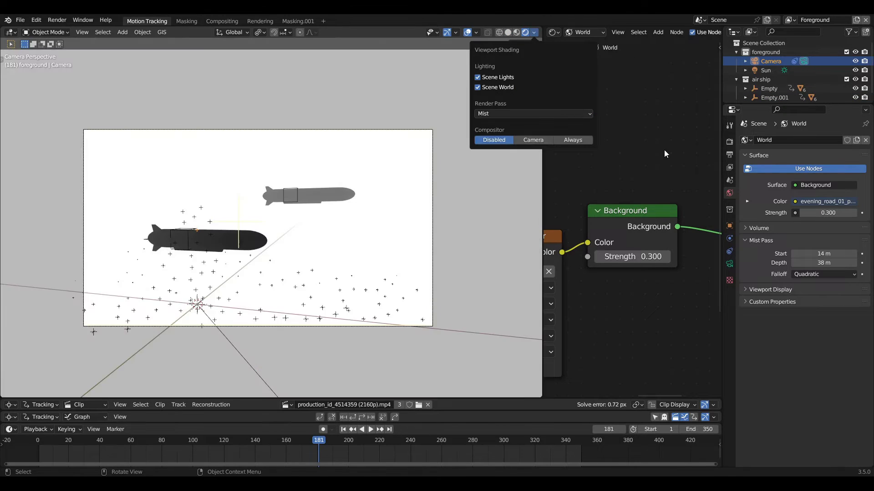
pyautogui.click(485, 234)
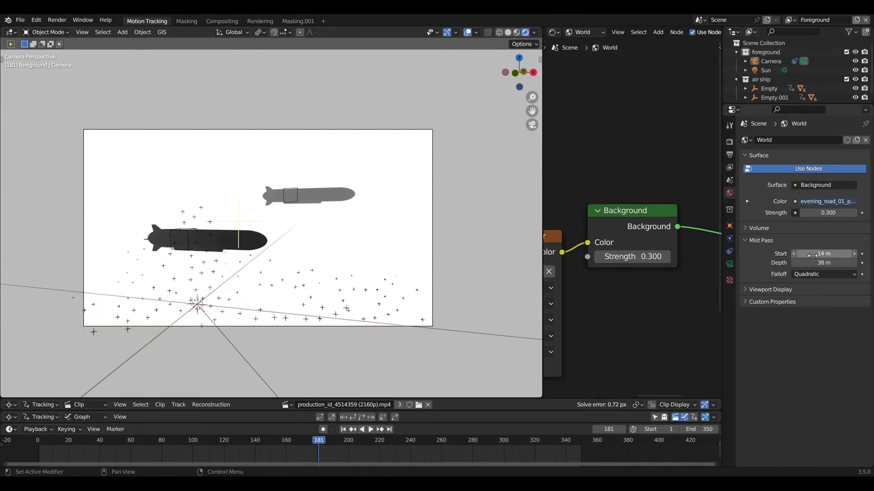
pyautogui.moveTo(812, 255)
pyautogui.mouseDown()
pyautogui.moveTo(835, 264)
pyautogui.moveTo(798, 264)
pyautogui.moveTo(837, 262)
pyautogui.moveTo(814, 253)
pyautogui.moveTo(829, 263)
pyautogui.mouseUp()
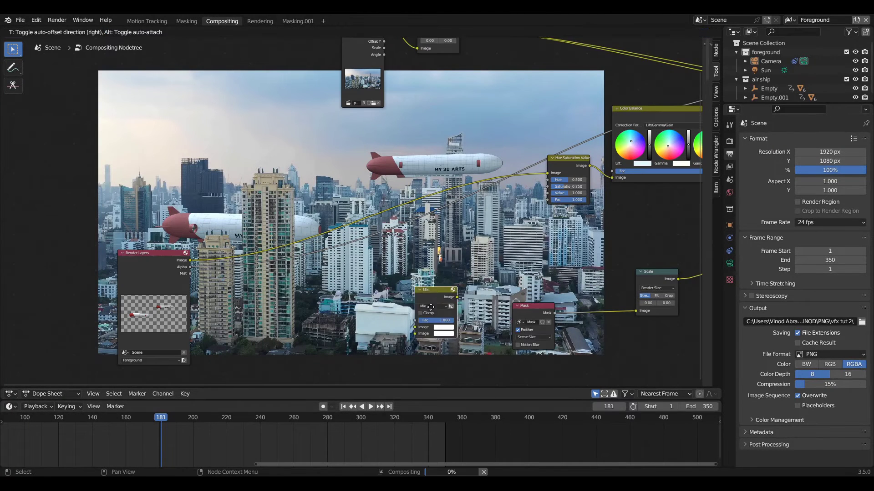
# - Insert a Mix node between the Render Layers image and the Hue Saturation Value node, with the Mist output driving its factor
pyautogui.click(434, 252)
pyautogui.moveTo(434, 252); pyautogui.dragTo(441, 222)
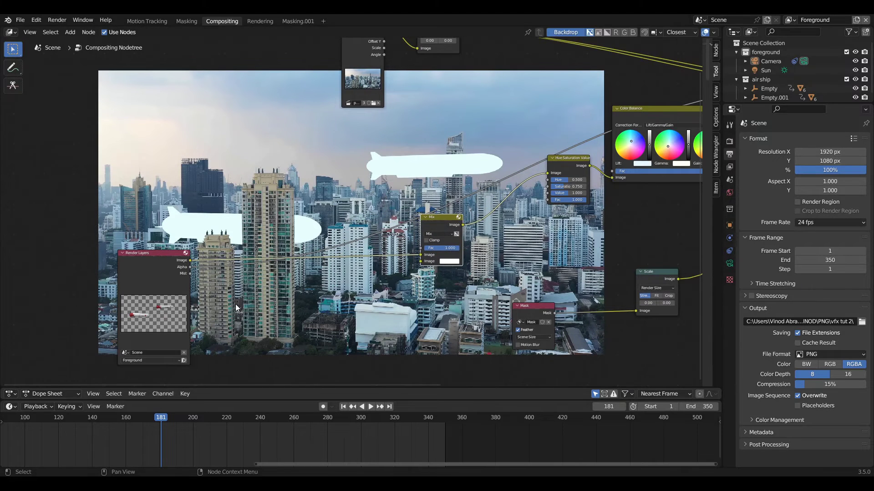
pyautogui.moveTo(190, 273); pyautogui.dragTo(421, 248)
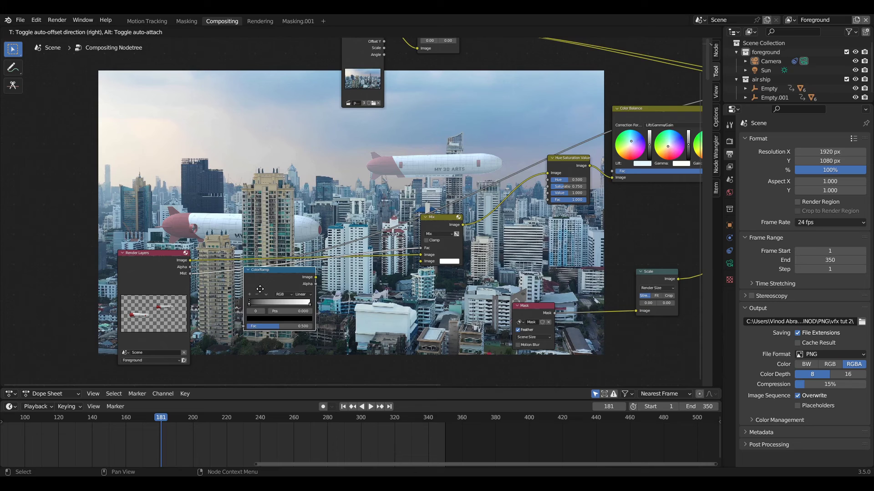
# - Insert a ColorRamp between the Mist output and the Mix factor and darken its white stop to a Value of 0.092
pyautogui.click(260, 289)
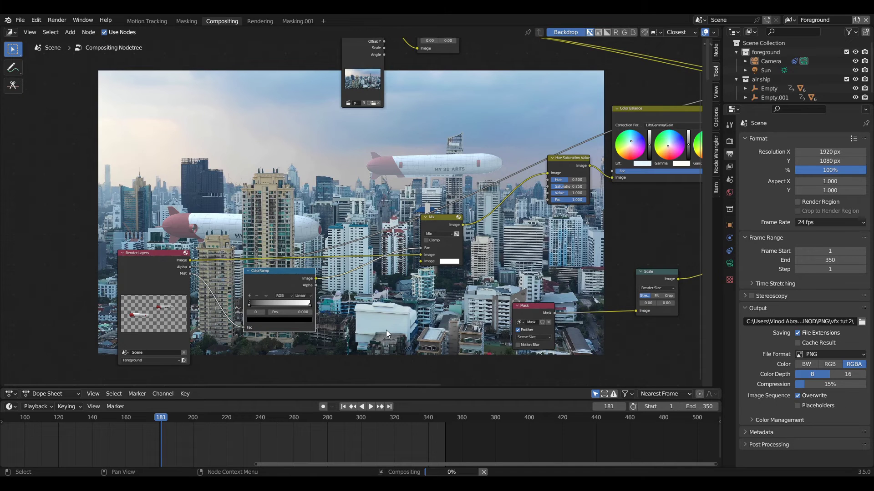
pyautogui.click(308, 303)
pyautogui.click(308, 321)
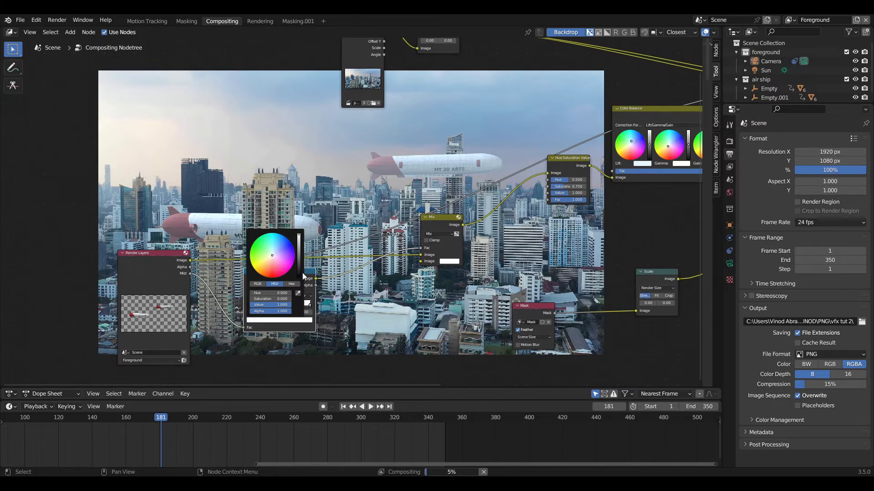
pyautogui.moveTo(299, 264); pyautogui.dragTo(299, 274)
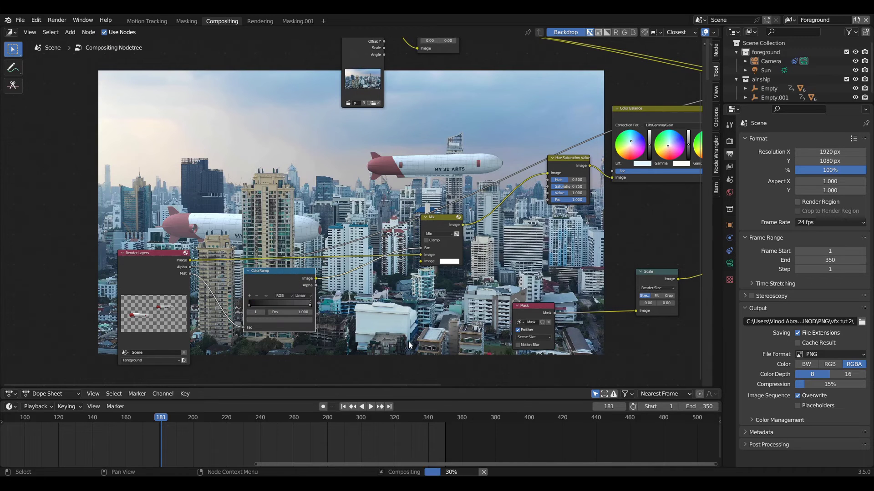
pyautogui.click(250, 305)
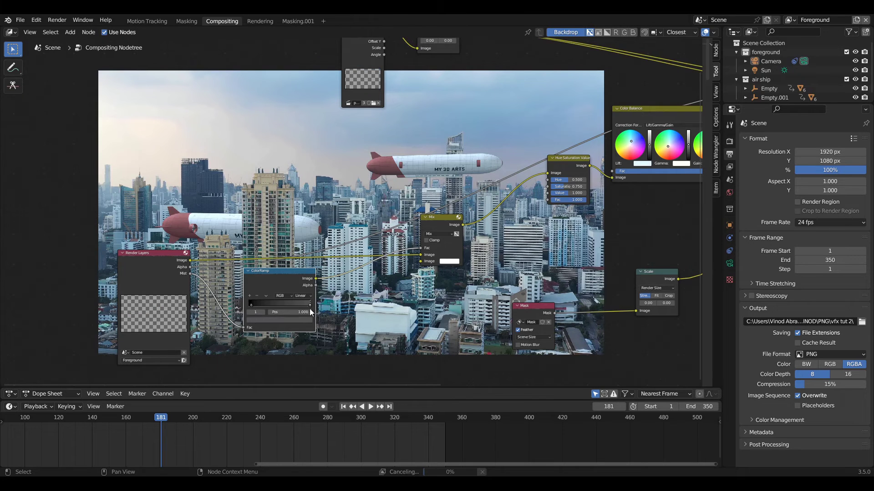
pyautogui.click(308, 321)
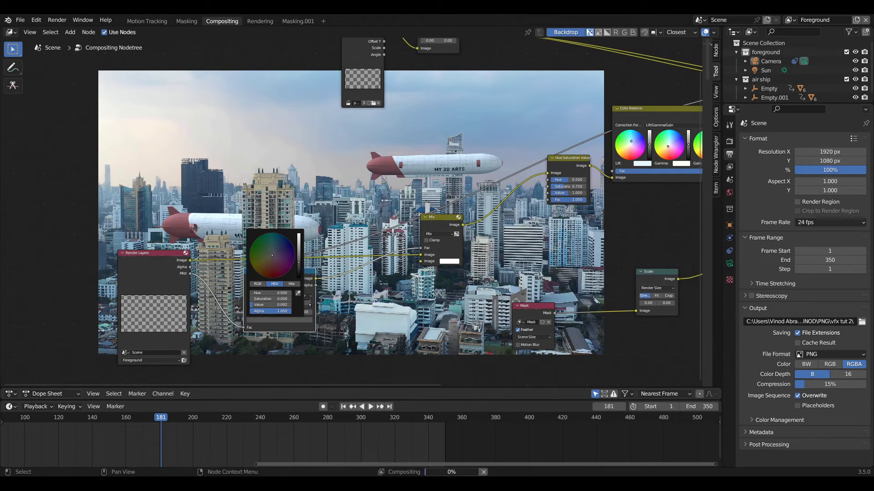